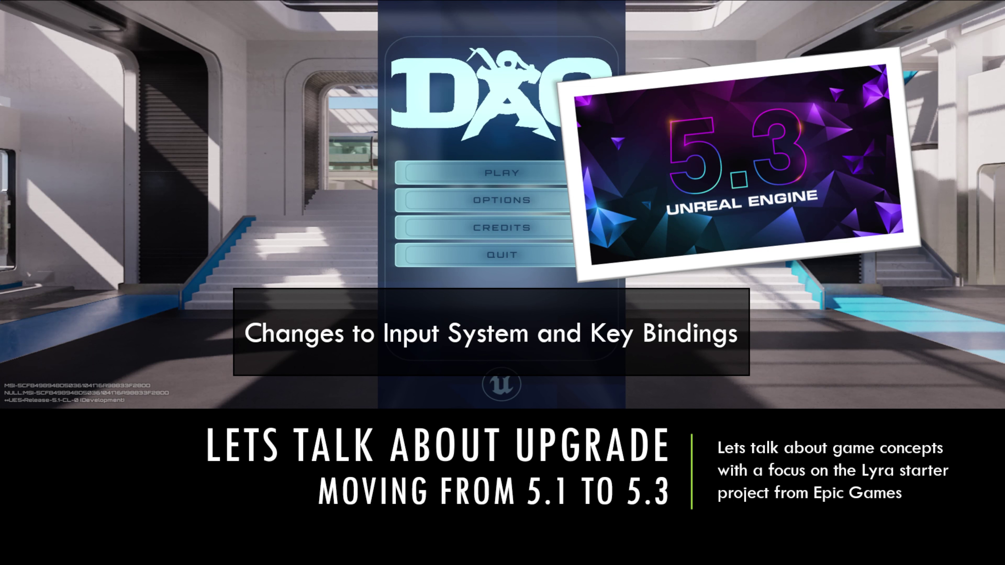
Advance to the 'Post Upgrade Issue – No Mappings!' slide
{"action": "key", "text": "Right"}
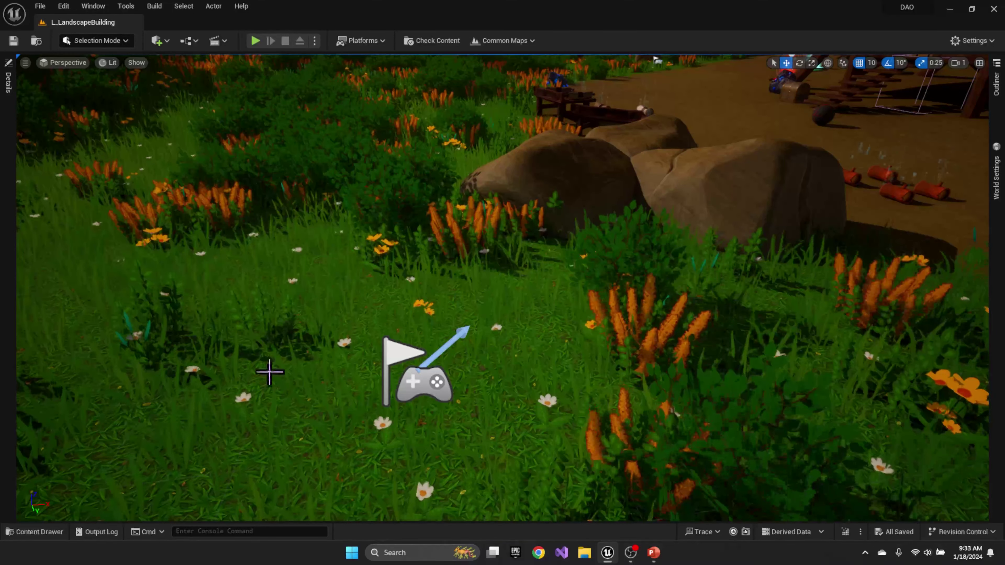
Browse to the Input/Actions/Inventory folder holding IA_InteractMine and IA_ToggleInventory
{"action": "left_click", "coordinate": [47, 532]}
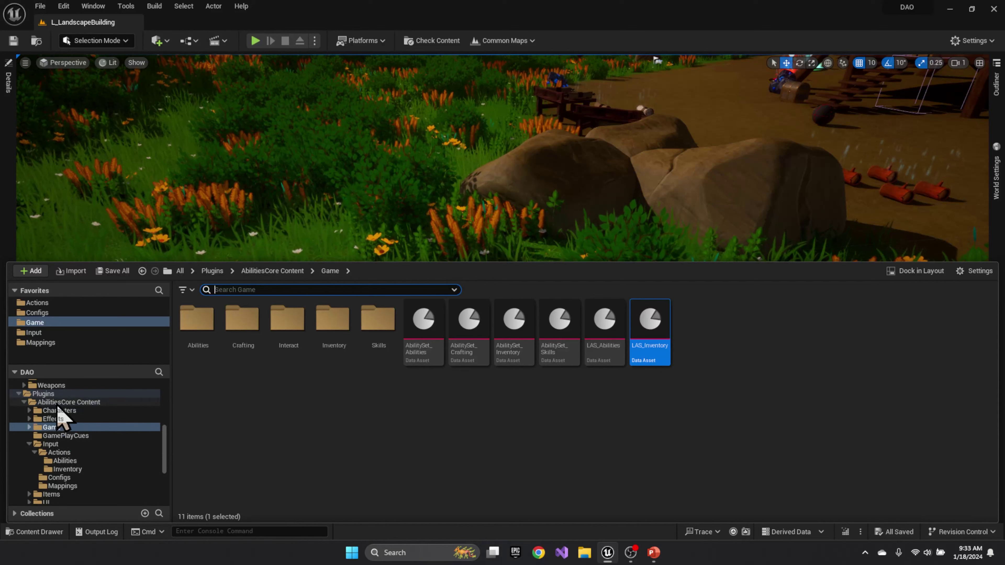
{"action": "left_click", "coordinate": [45, 303]}
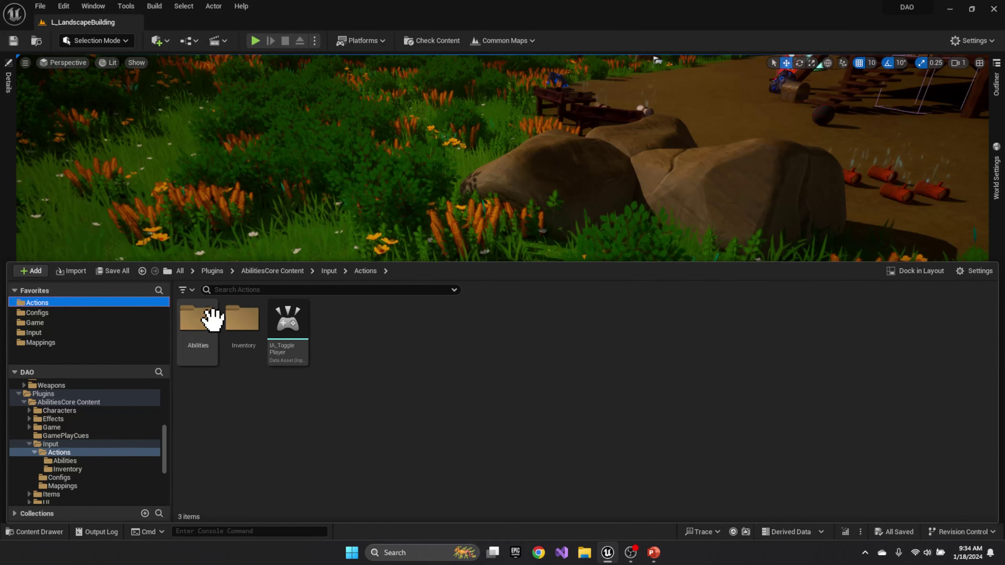
{"action": "double_click", "coordinate": [241, 321]}
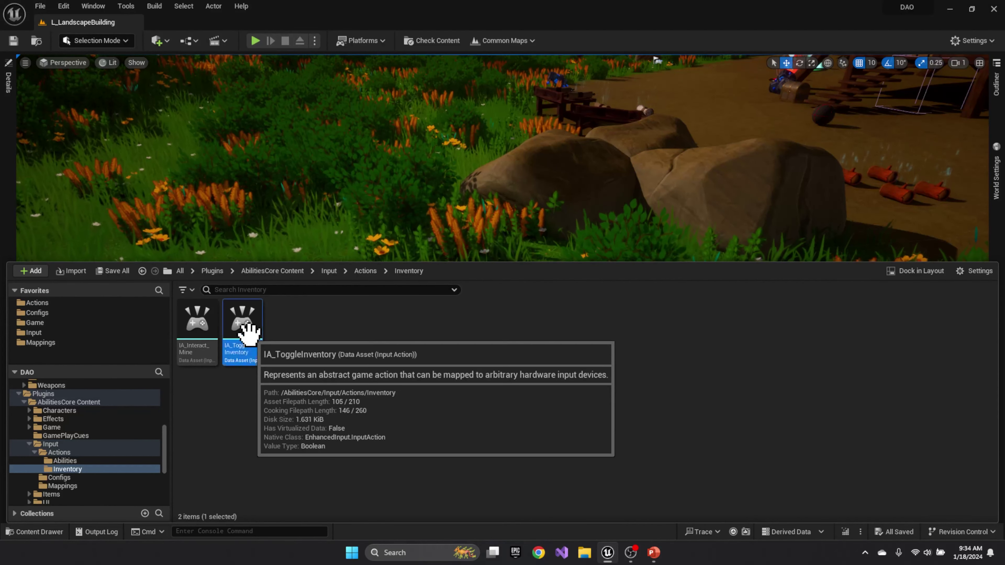
Open IA_ToggleInventory and keep its Player Mappable Key Settings at None
{"action": "double_click", "coordinate": [244, 332]}
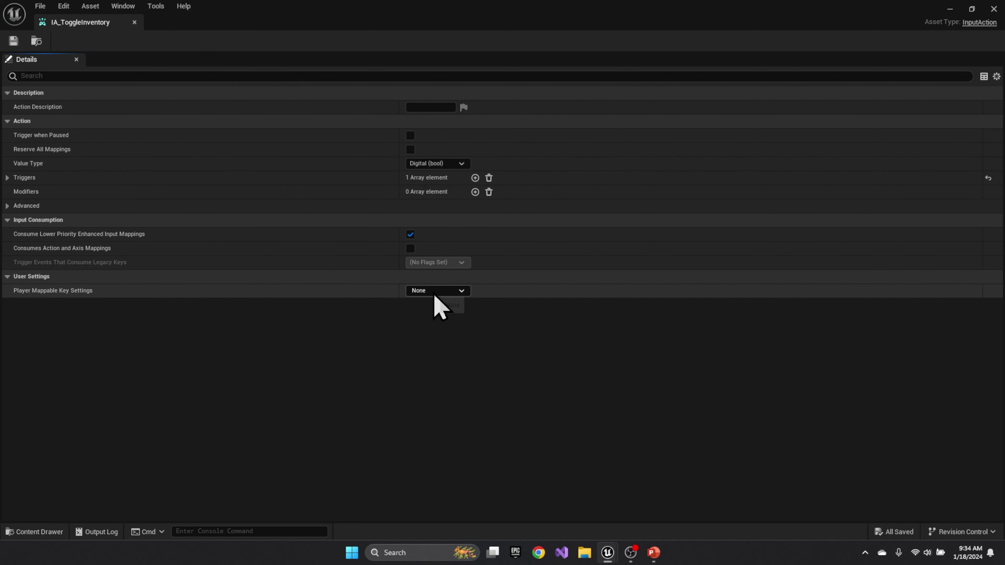
{"action": "left_click", "coordinate": [462, 292]}
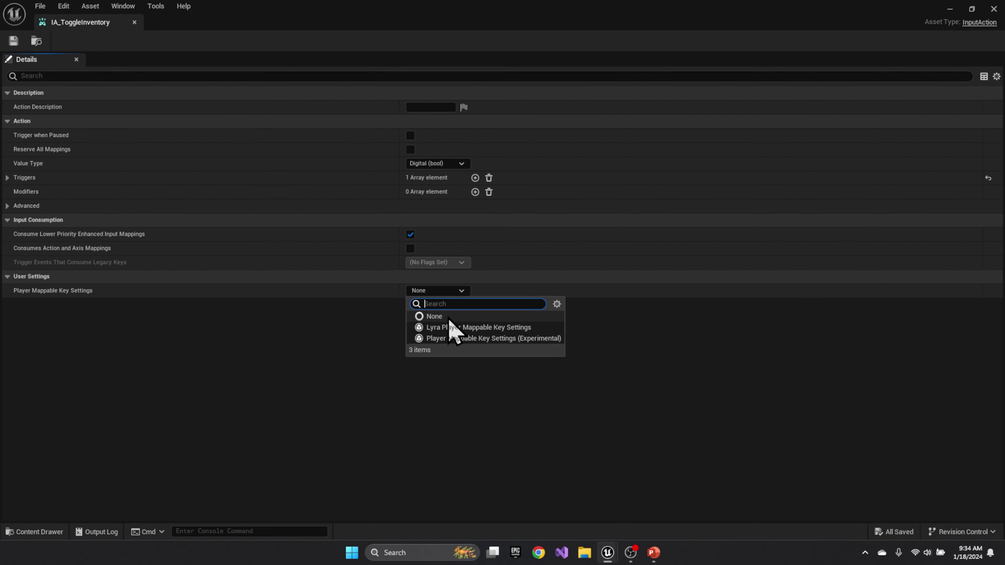
{"action": "left_click", "coordinate": [432, 317]}
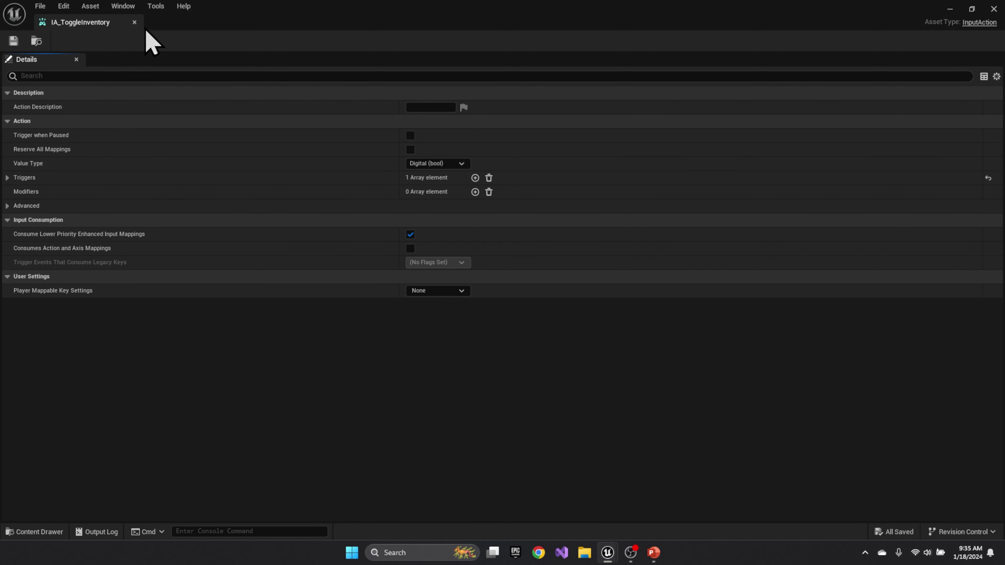
Close IA_ToggleInventory and navigate through Configs, Game and Input to the Mappings folder
{"action": "left_click", "coordinate": [135, 23]}
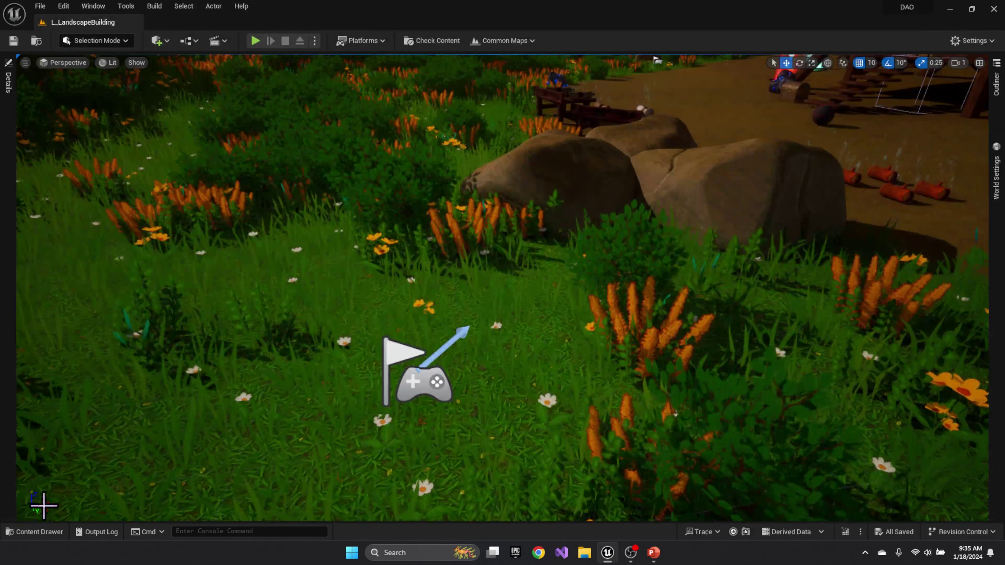
{"action": "left_click", "coordinate": [40, 533]}
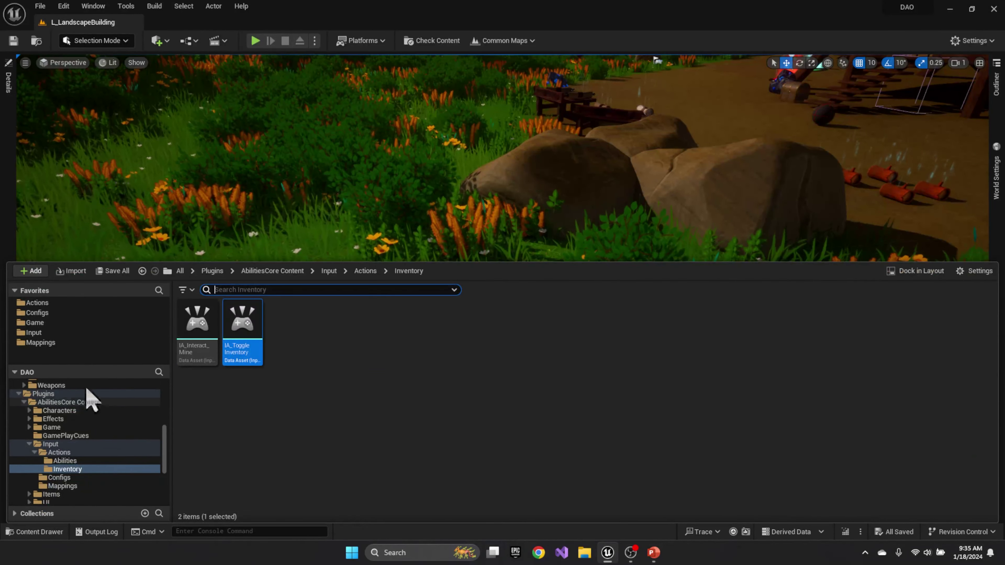
{"action": "left_click", "coordinate": [39, 313]}
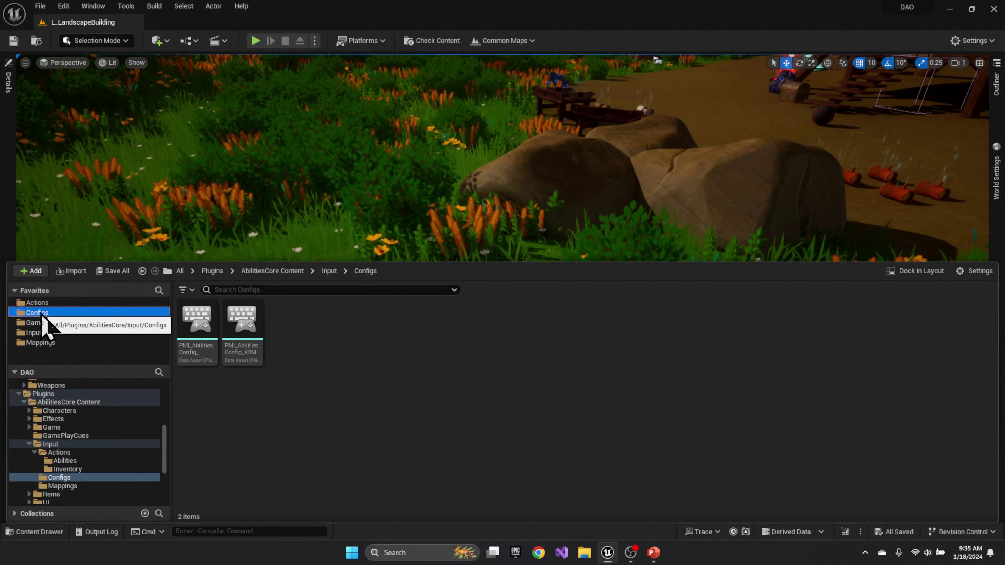
{"action": "left_click", "coordinate": [37, 322]}
{"action": "left_click", "coordinate": [36, 333]}
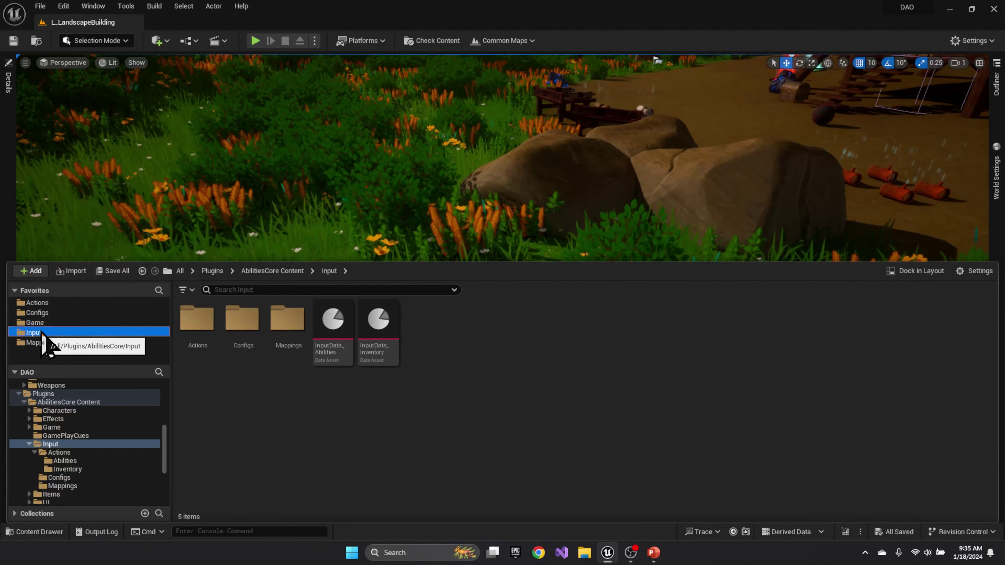
{"action": "left_click", "coordinate": [49, 343]}
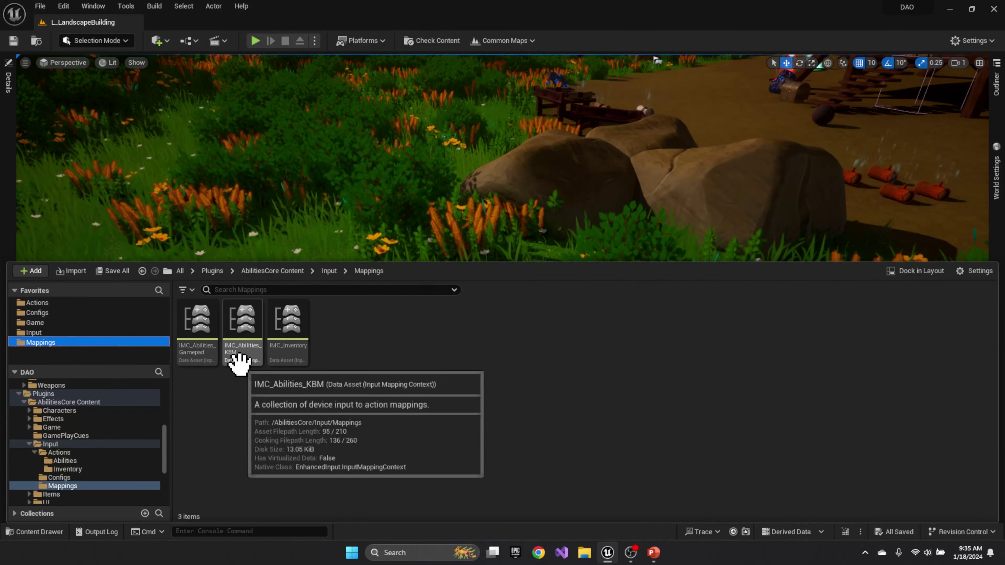
Open IMC_Inventory and give the F key mapping player-mappable settings in the Inventory category
{"action": "double_click", "coordinate": [289, 320]}
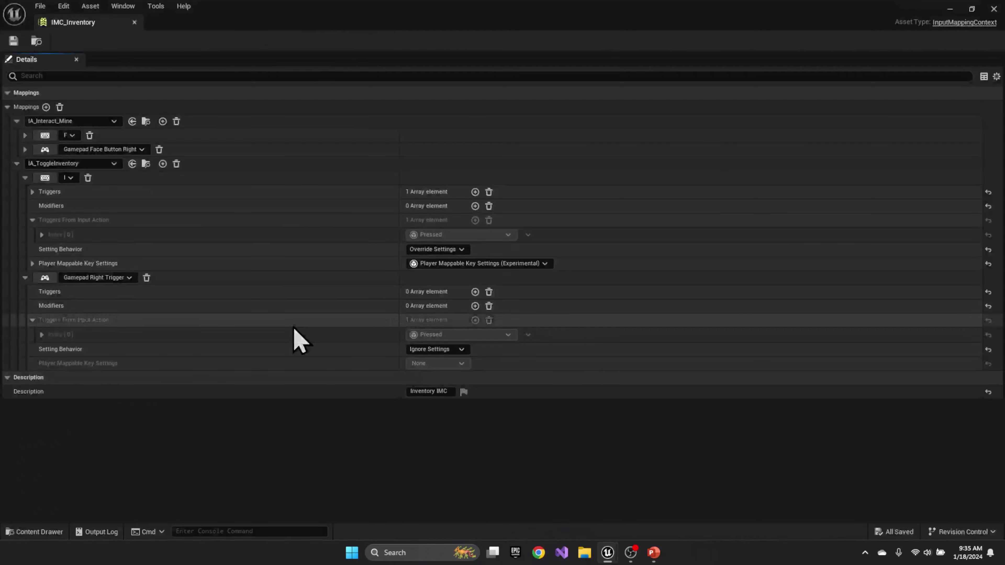
{"action": "left_click", "coordinate": [25, 135]}
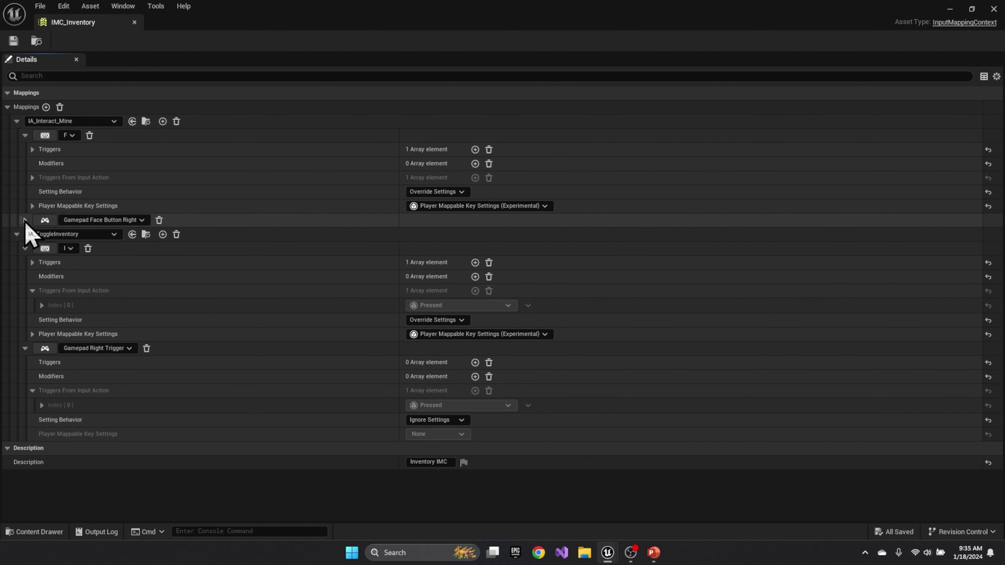
{"action": "left_click", "coordinate": [25, 220]}
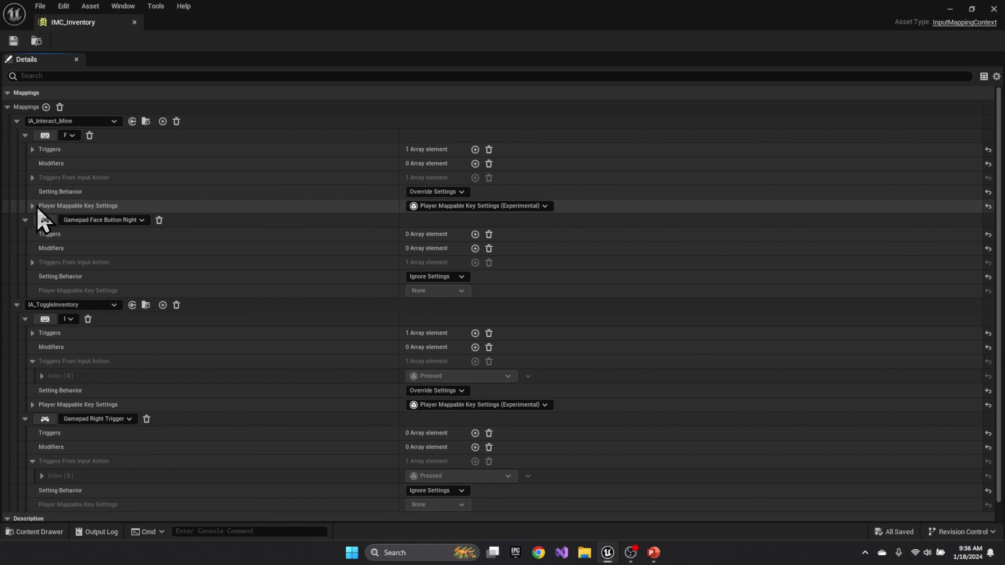
{"action": "left_click", "coordinate": [32, 206]}
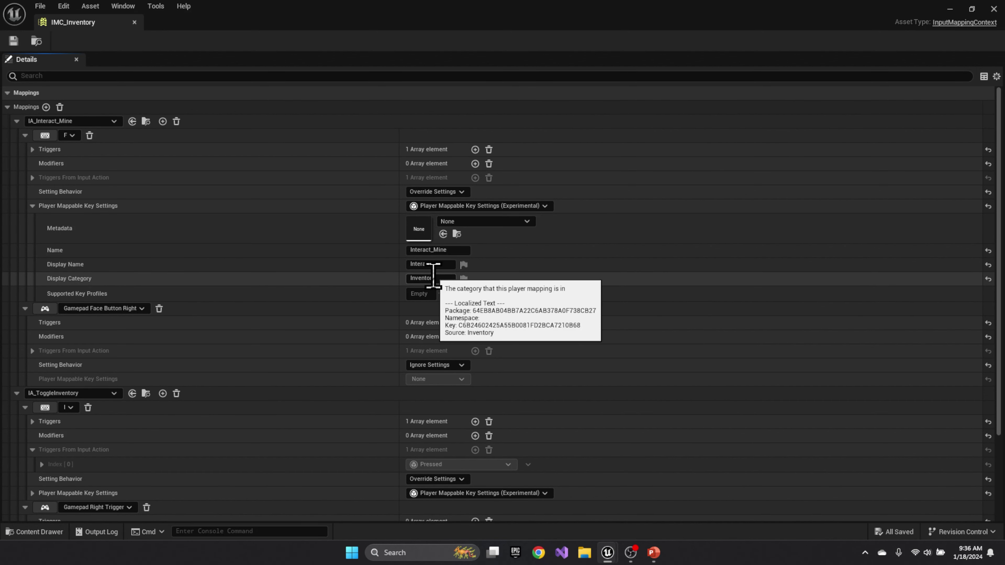
Give the I key mapping player-mappable settings in the Inventory category, then collapse both rows
{"action": "scroll", "coordinate": [345, 365], "scroll_direction": "down", "scroll_amount": 3}
{"action": "scroll", "coordinate": [351, 382], "scroll_direction": "down", "scroll_amount": 1}
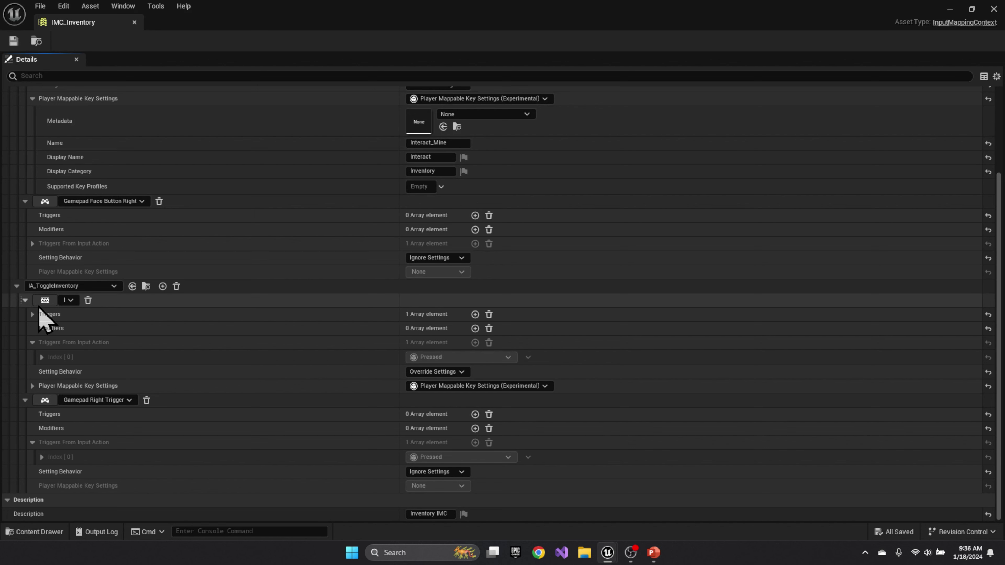
{"action": "left_click", "coordinate": [33, 386]}
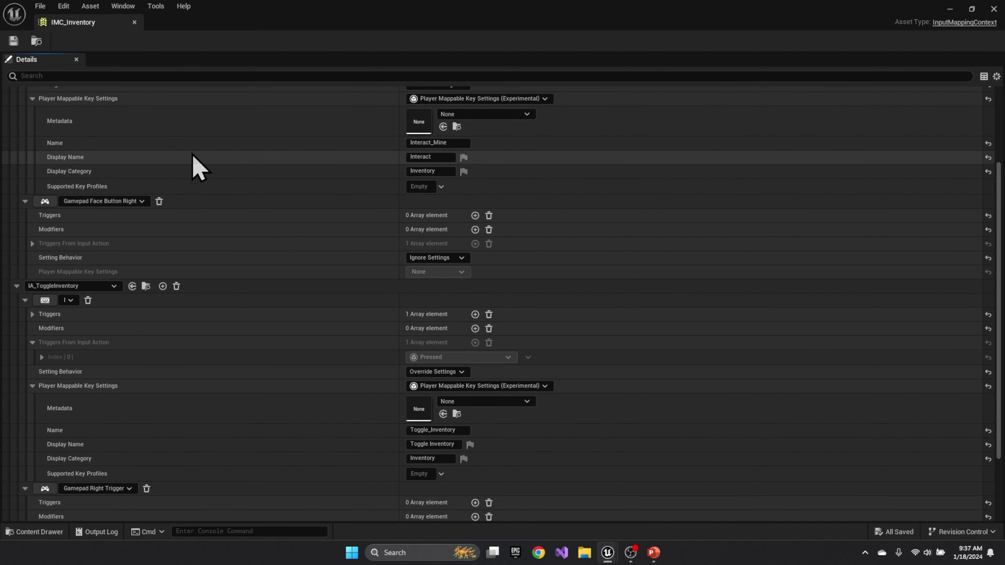
{"action": "scroll", "coordinate": [95, 170], "scroll_direction": "up", "scroll_amount": 5}
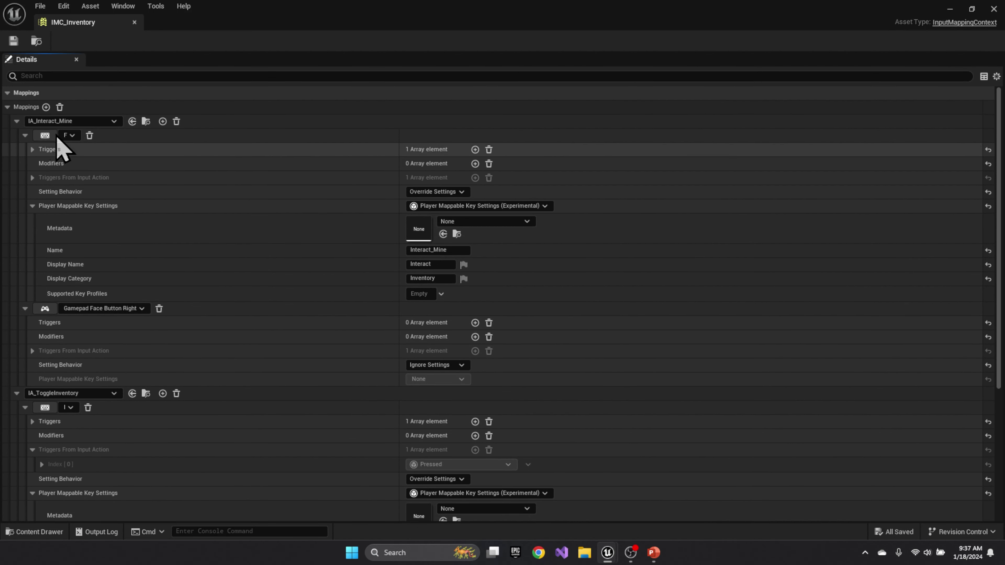
{"action": "left_click", "coordinate": [25, 135]}
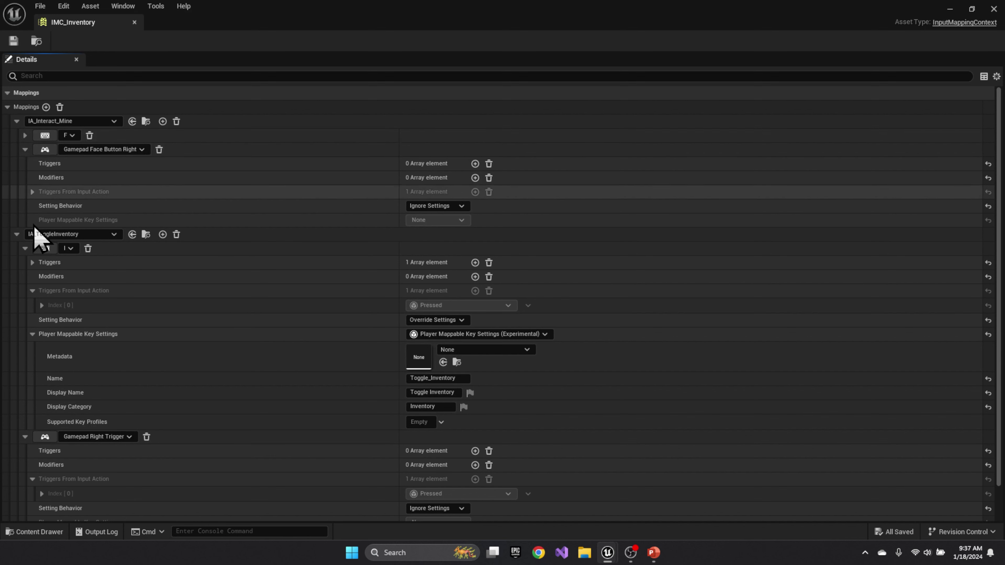
{"action": "left_click", "coordinate": [25, 249]}
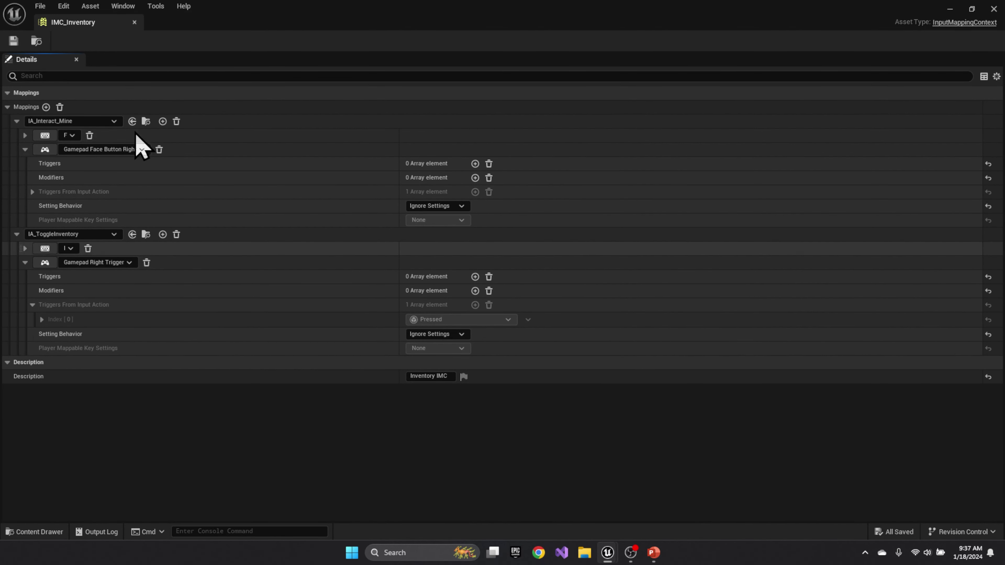
Close IMC_Inventory and open the LAS_Inventory action set from the Game folder
{"action": "left_click", "coordinate": [994, 9]}
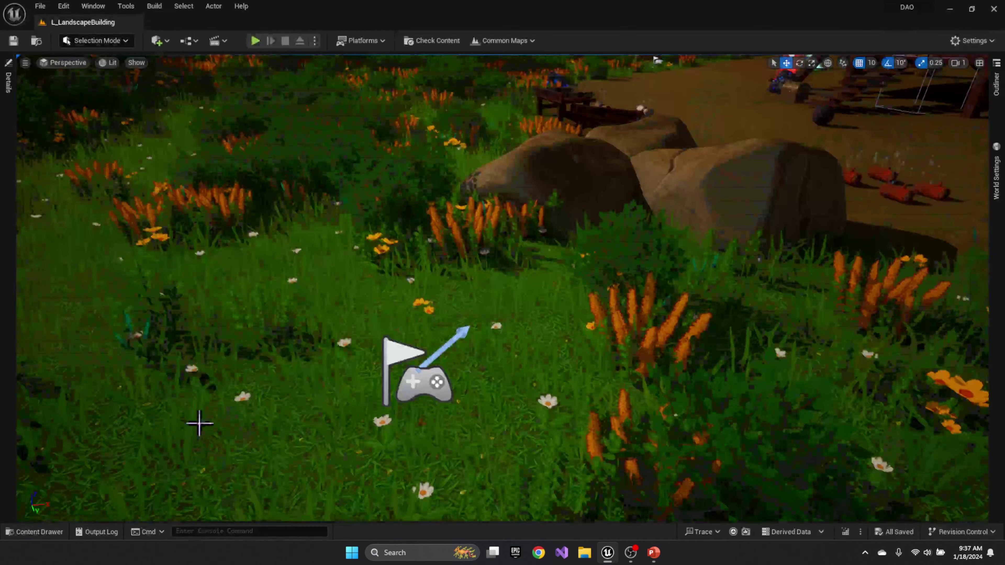
{"action": "left_click", "coordinate": [42, 532]}
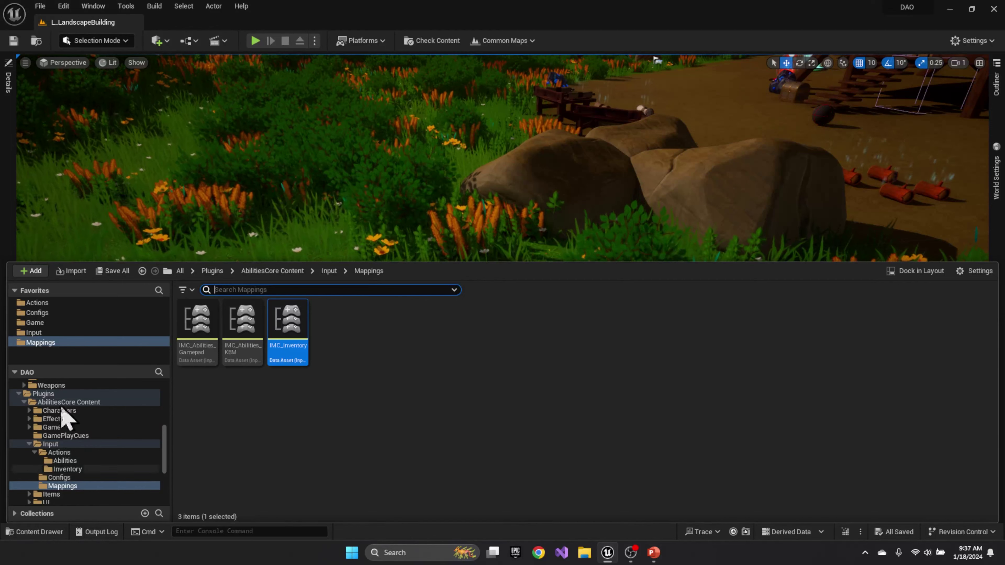
{"action": "left_click", "coordinate": [43, 323]}
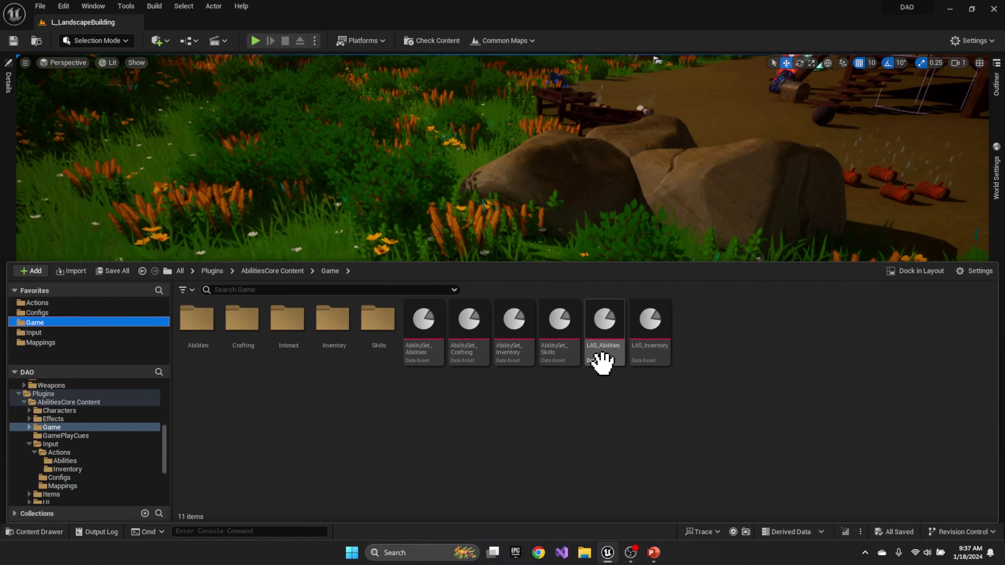
{"action": "left_click", "coordinate": [655, 356]}
{"action": "double_click", "coordinate": [657, 359]}
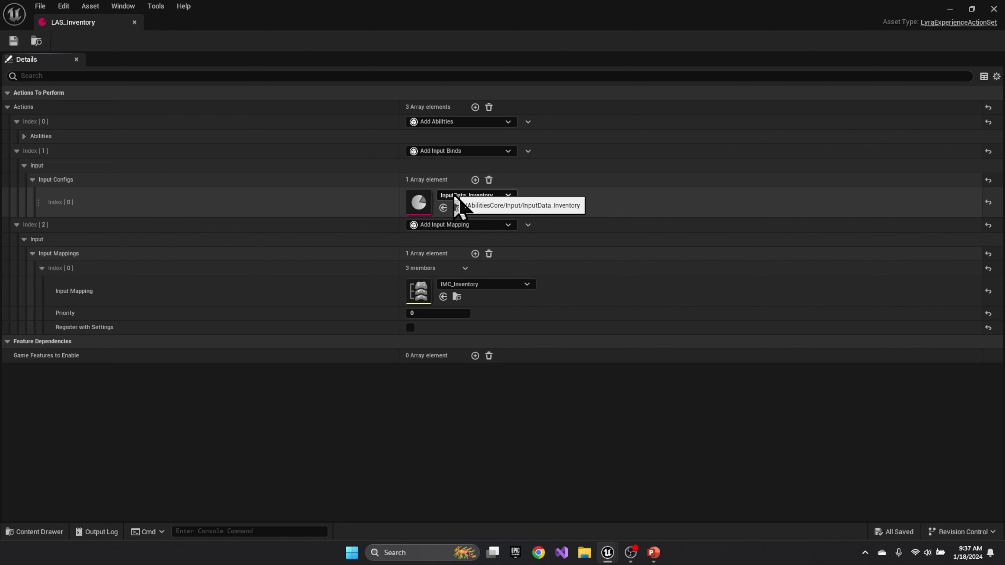
Inspect the action type choices for Index [2] in LAS_Inventory without changing it
{"action": "left_click", "coordinate": [508, 225]}
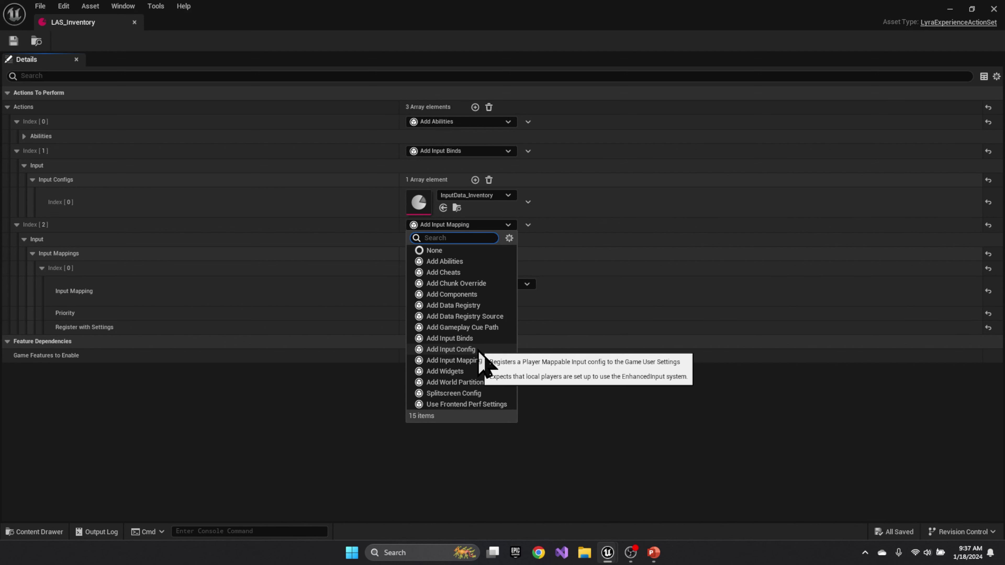
{"action": "left_click", "coordinate": [580, 212]}
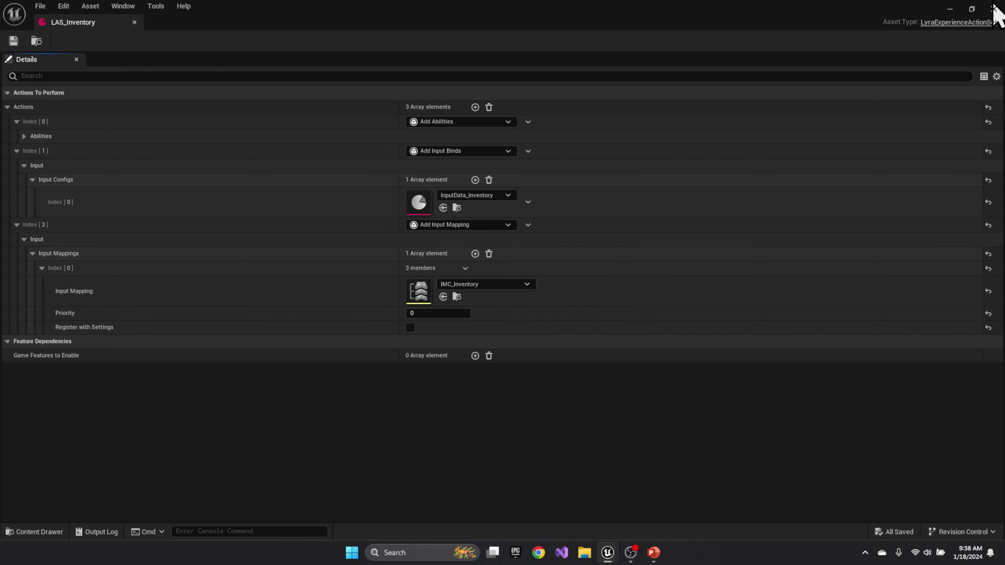
Play-test the level and review the Mouse & Keyboard bindings in Options, then stop play
{"action": "left_click", "coordinate": [992, 15]}
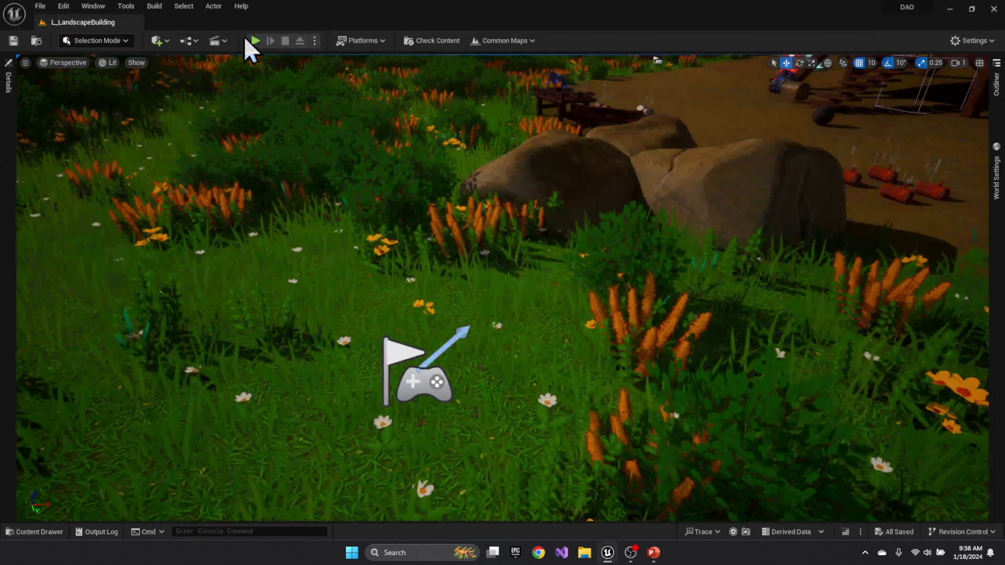
{"action": "key", "text": "alt+p"}
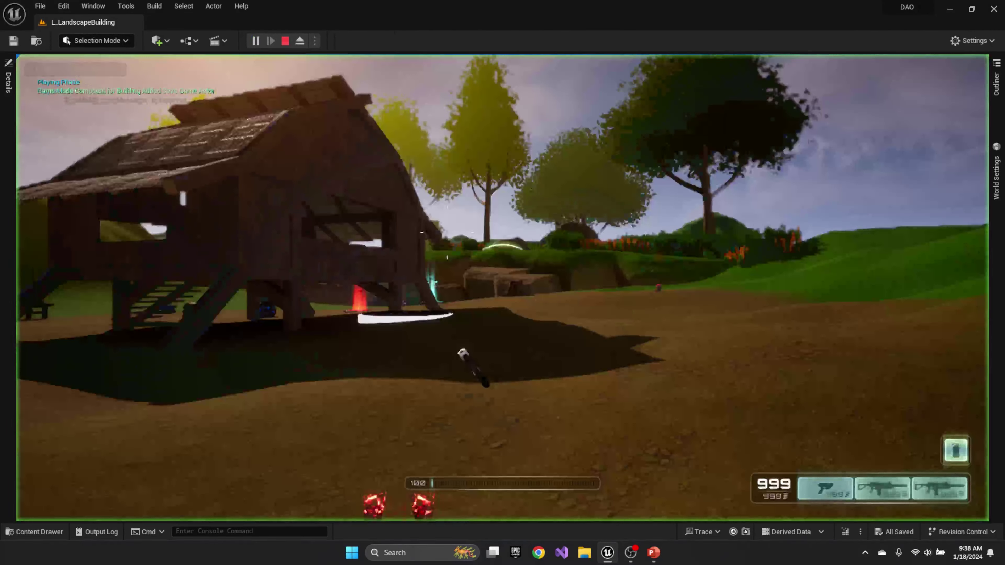
{"action": "key", "text": "Escape"}
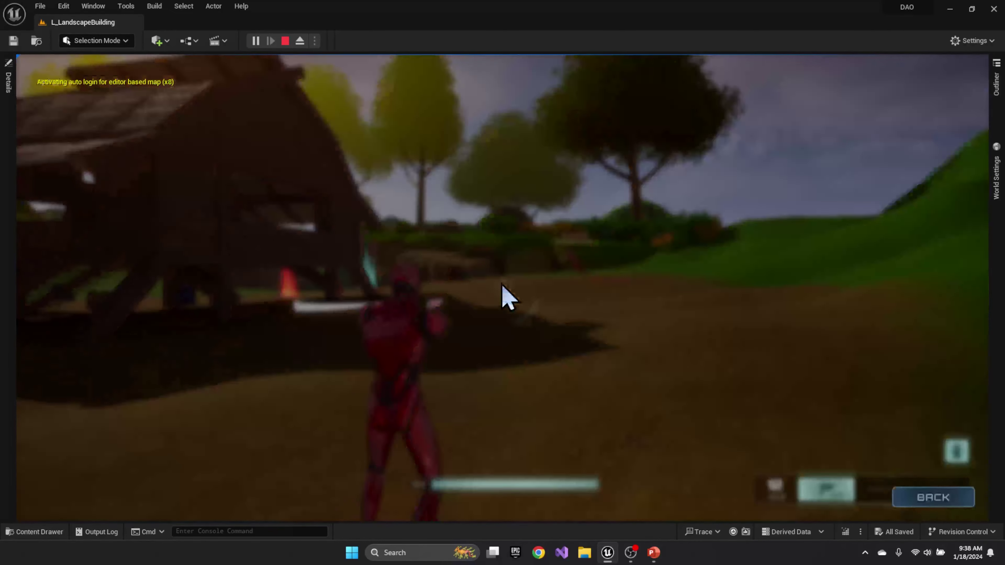
{"action": "key", "text": "Escape"}
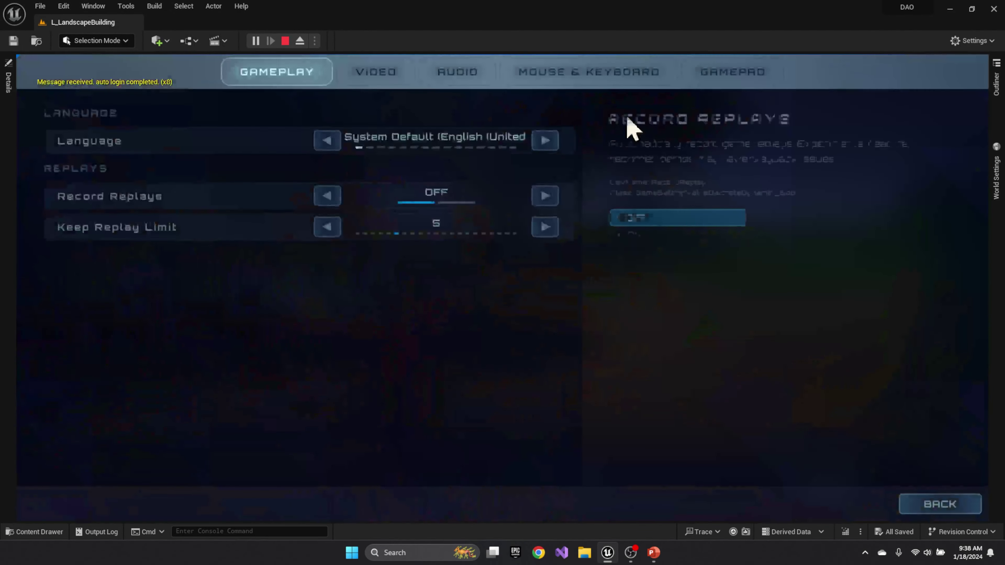
{"action": "left_click", "coordinate": [649, 79]}
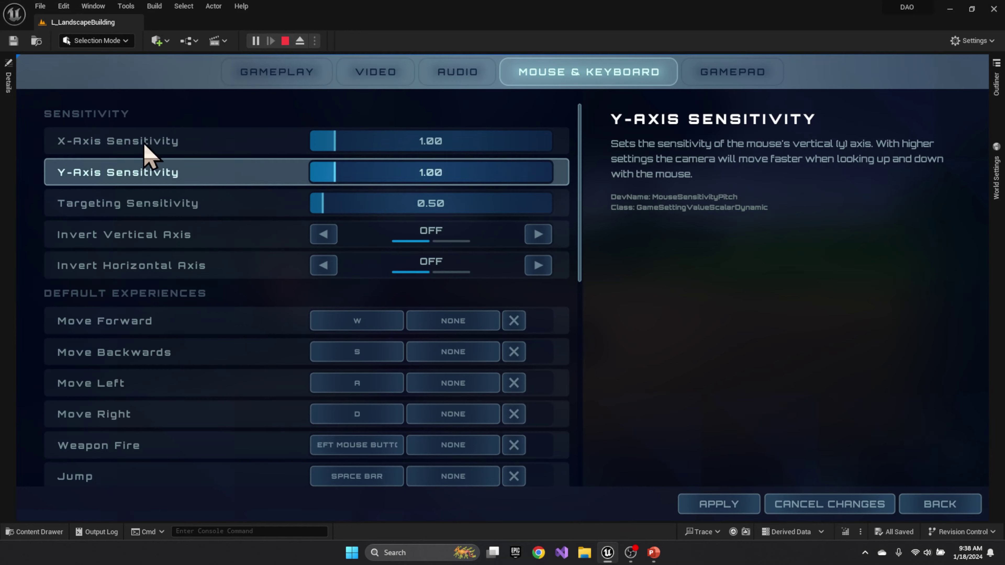
{"action": "scroll", "coordinate": [136, 283], "scroll_direction": "down", "scroll_amount": 6}
{"action": "scroll", "coordinate": [136, 283], "scroll_direction": "down", "scroll_amount": 5}
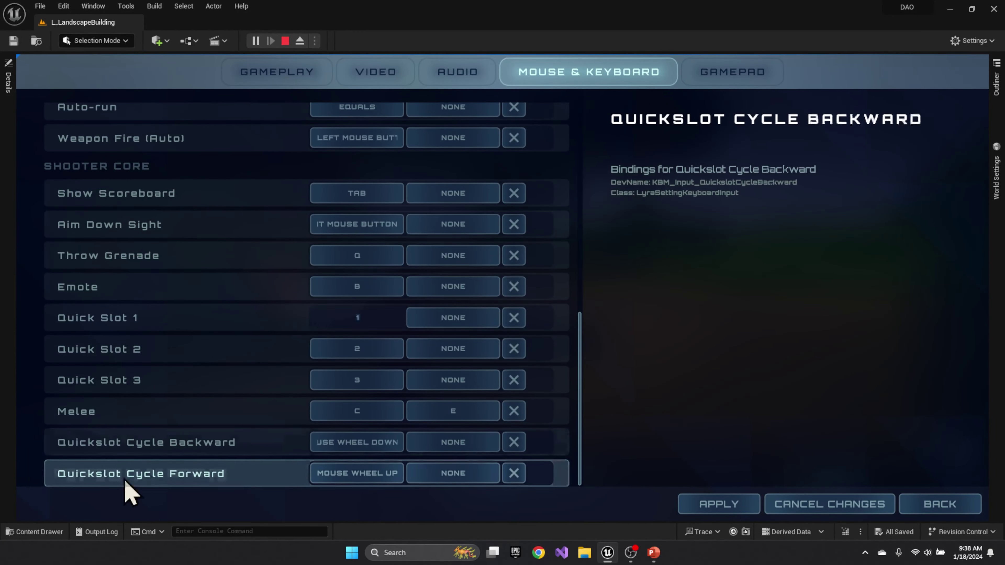
{"action": "key", "text": "Escape"}
{"action": "key", "text": "Escape"}
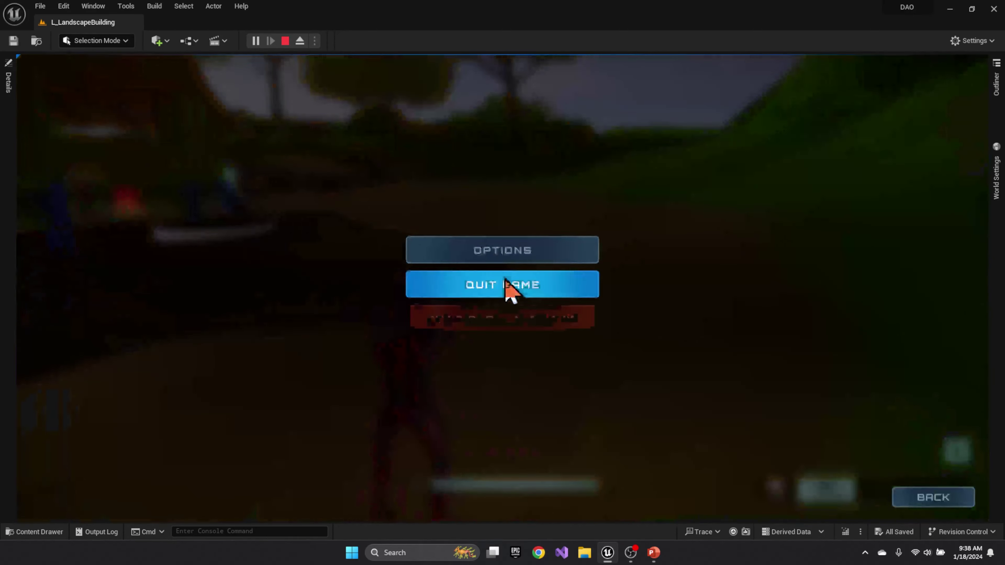
{"action": "left_click", "coordinate": [496, 320]}
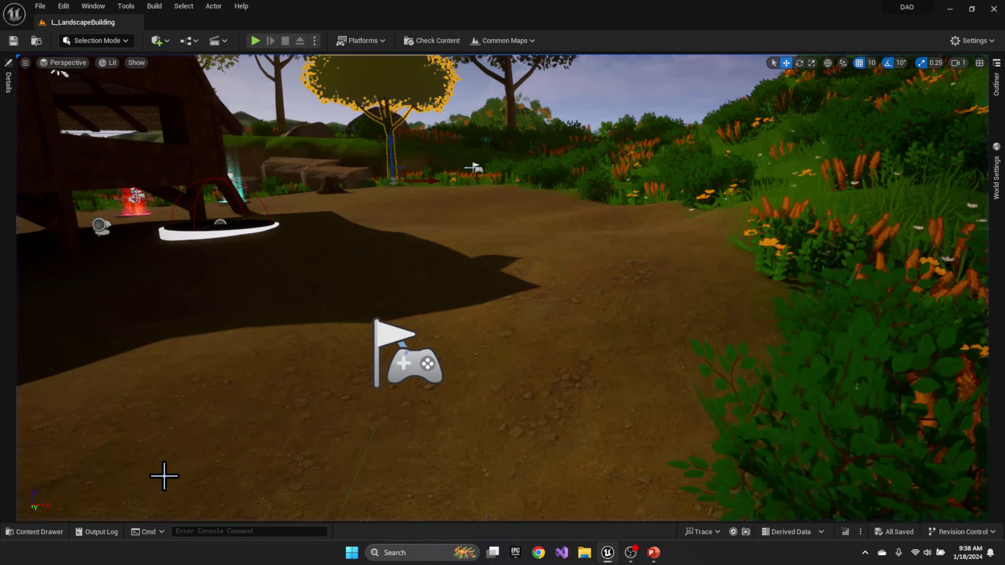
Enable Register with Settings for IMC_Inventory in LAS_Inventory and save it
{"action": "left_click", "coordinate": [40, 532]}
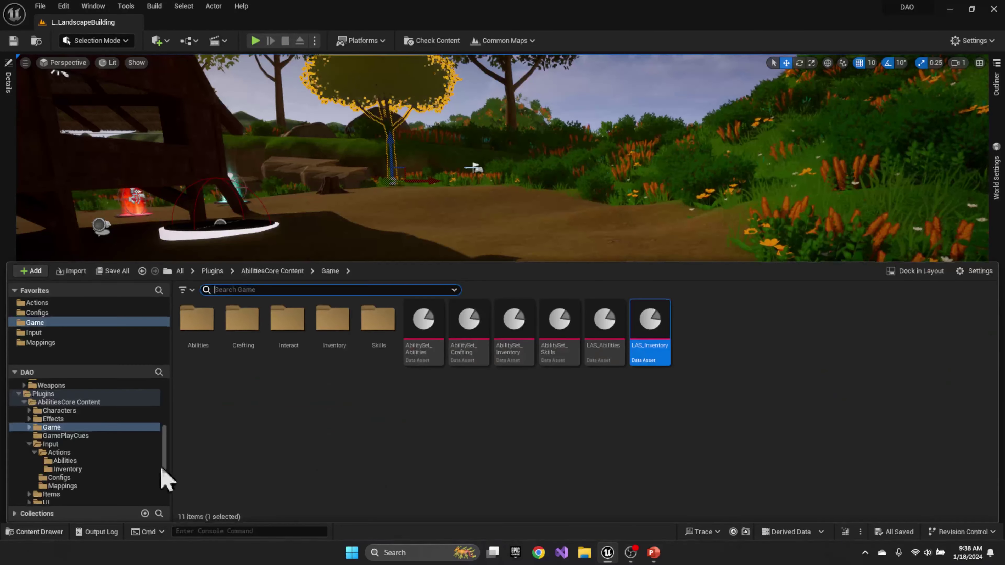
{"action": "double_click", "coordinate": [651, 328]}
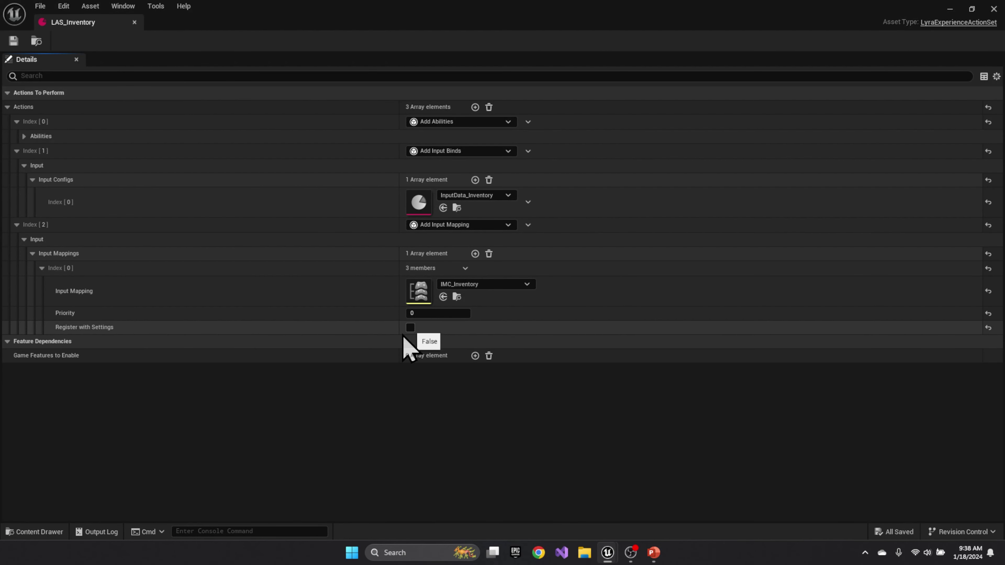
{"action": "left_click", "coordinate": [410, 327]}
{"action": "key", "text": "ctrl+s"}
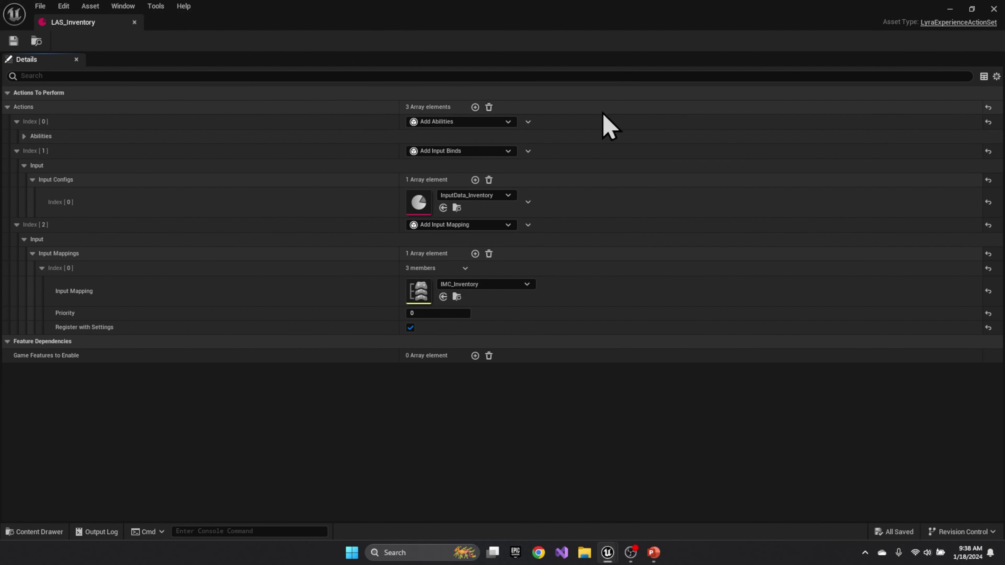
Play-test to verify Interact (F) and Toggle Inventory (I) are listed under Inventory, then stop play
{"action": "left_click", "coordinate": [993, 9]}
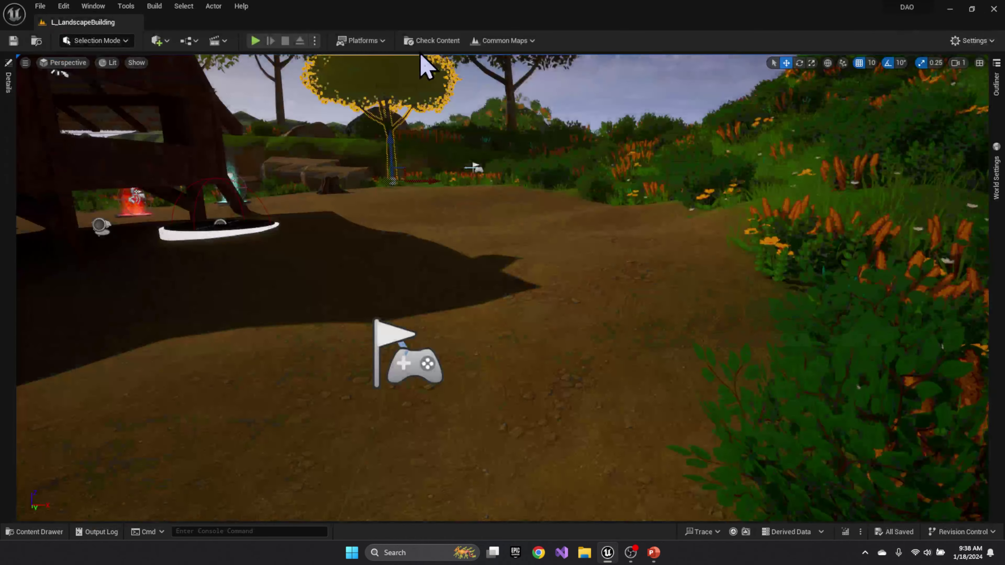
{"action": "key", "text": "alt+p"}
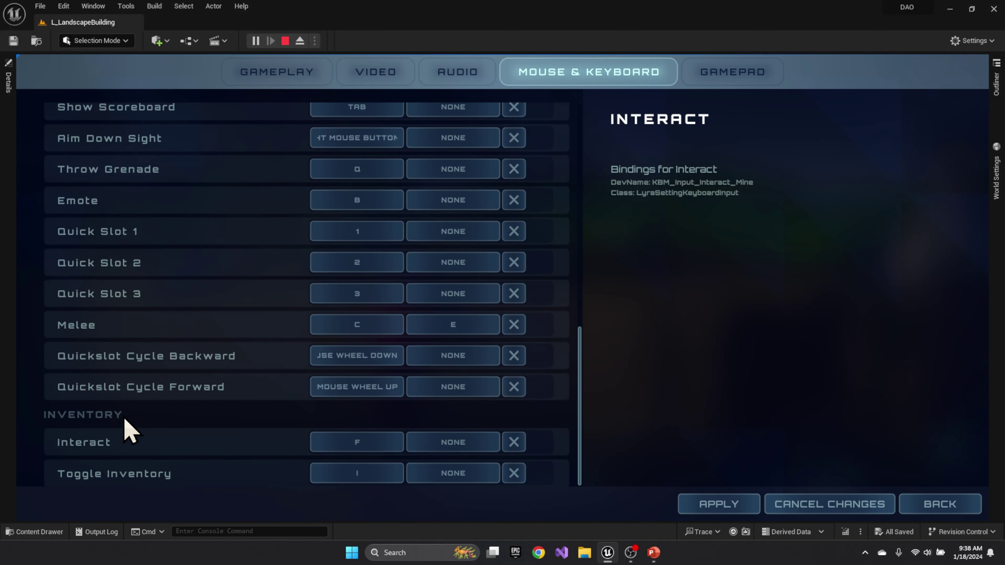
{"action": "left_click", "coordinate": [99, 446]}
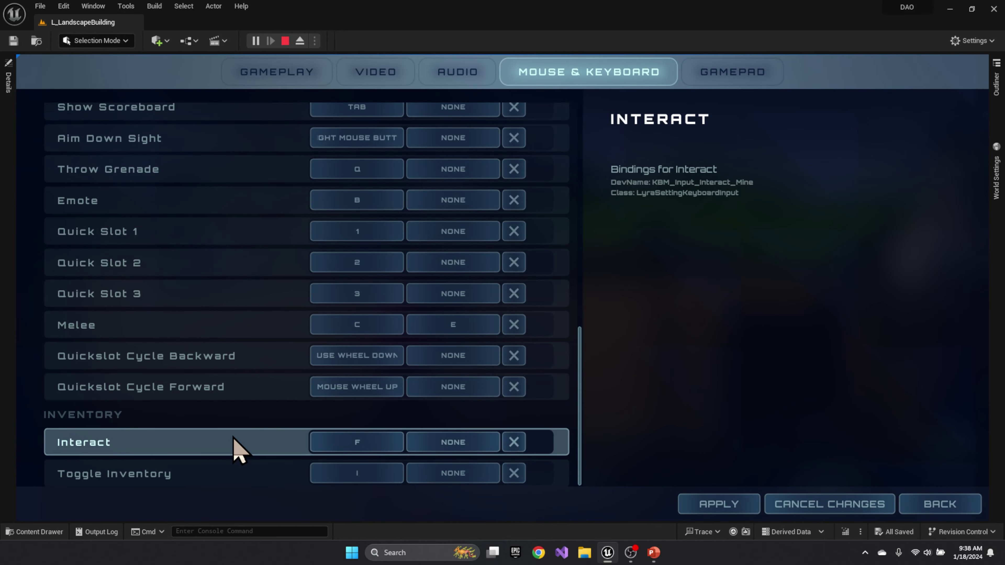
{"action": "key", "text": "Escape"}
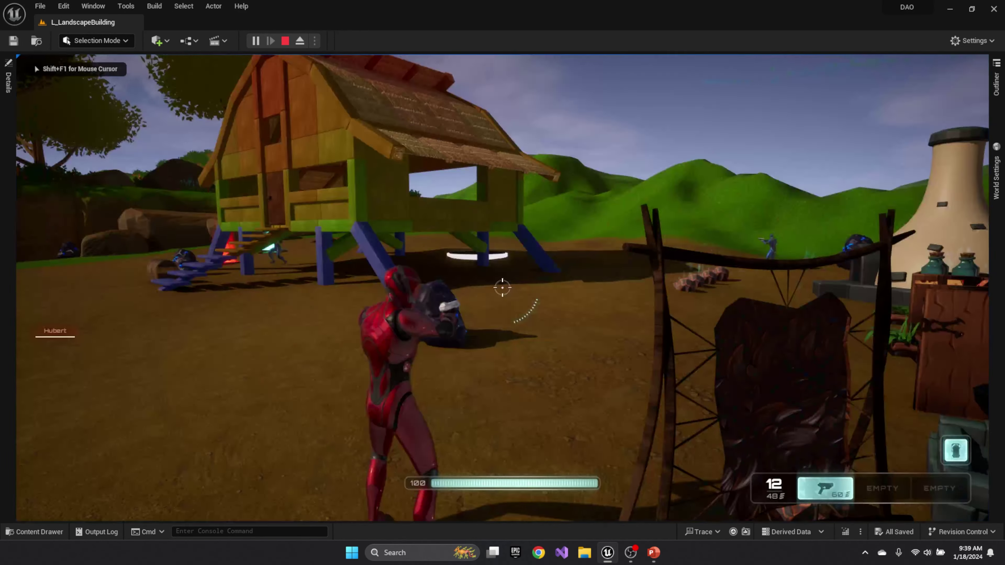
{"action": "key", "text": "Escape"}
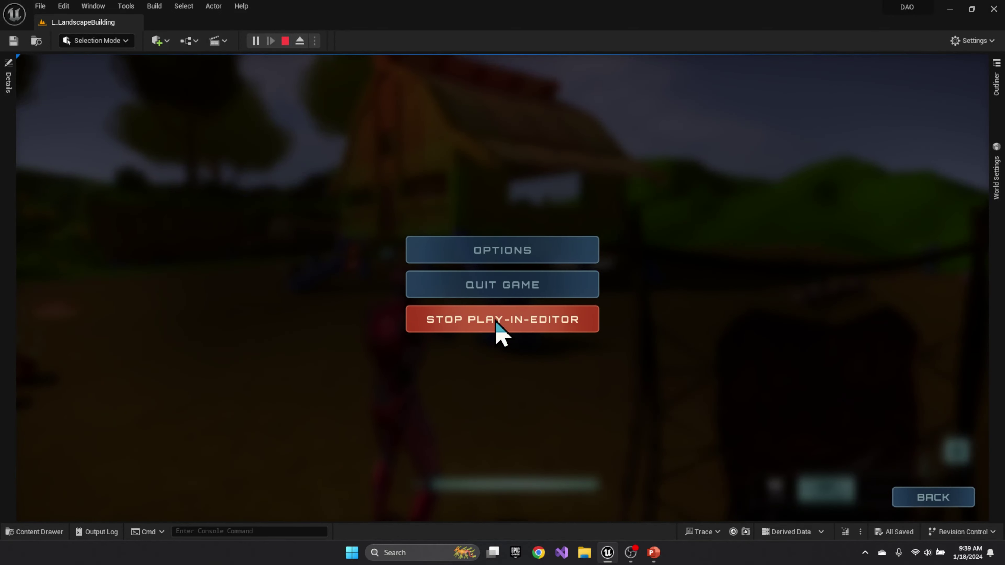
{"action": "left_click", "coordinate": [497, 327]}
Rename IMC_Abilities_KBM in the Input/Mappings folder to IMC_Abilities
{"action": "left_click", "coordinate": [40, 531]}
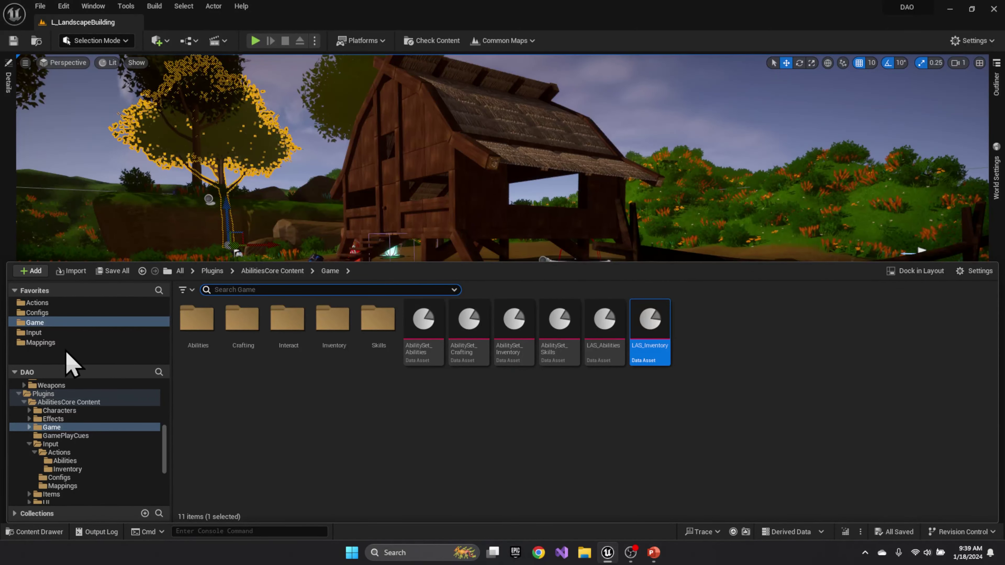
{"action": "left_click", "coordinate": [43, 302]}
{"action": "double_click", "coordinate": [207, 318]}
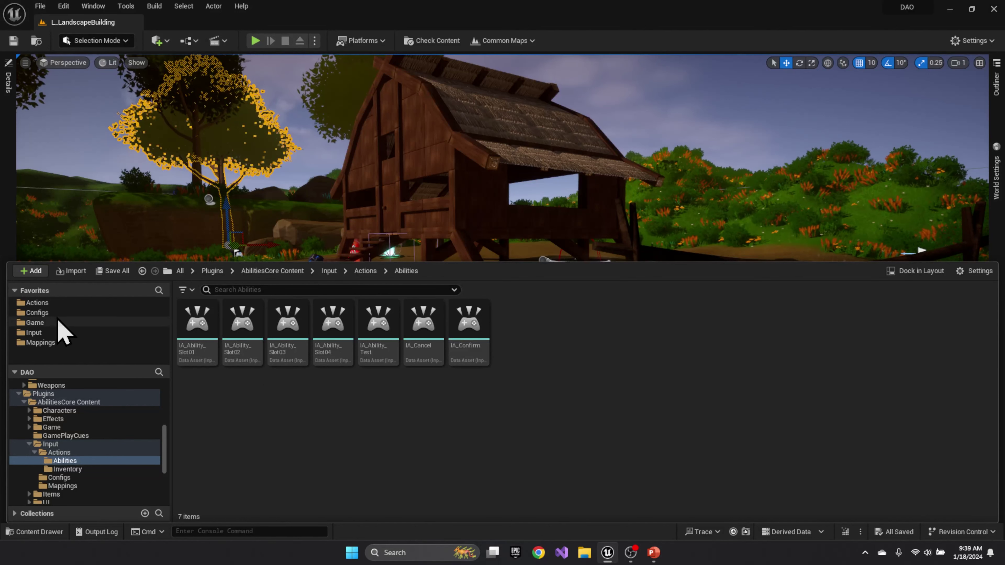
{"action": "left_click", "coordinate": [46, 324]}
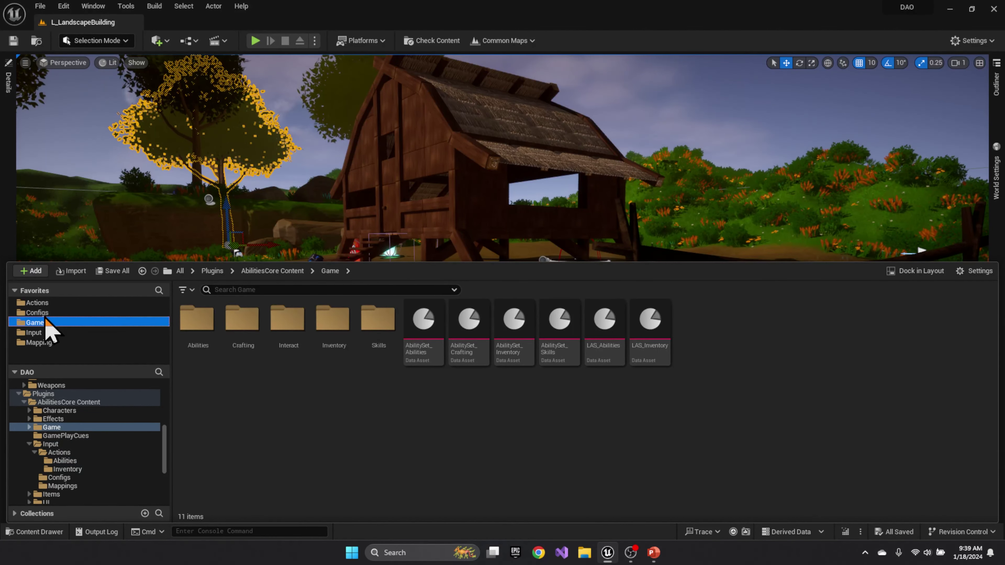
{"action": "left_click", "coordinate": [41, 343]}
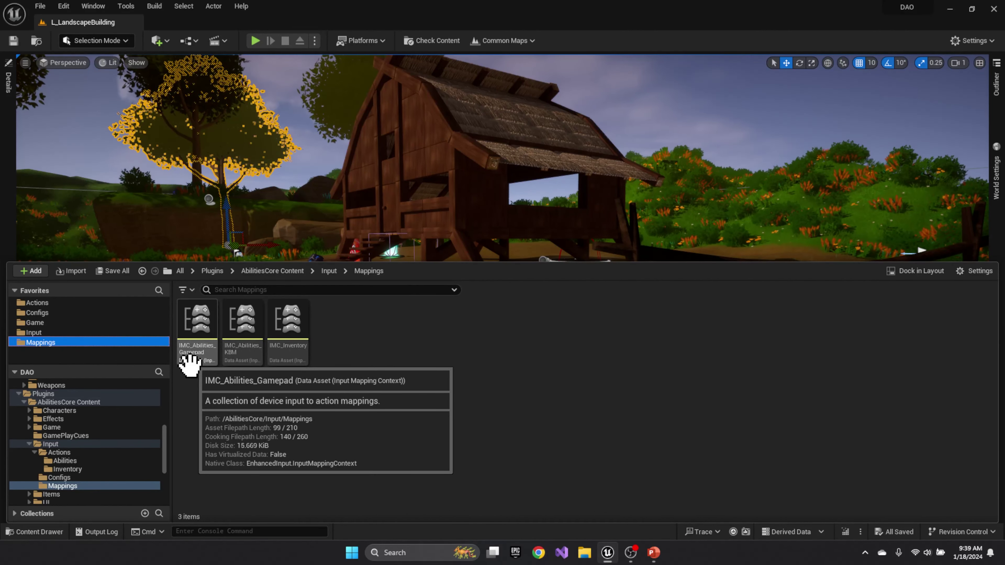
{"action": "left_click", "coordinate": [238, 356]}
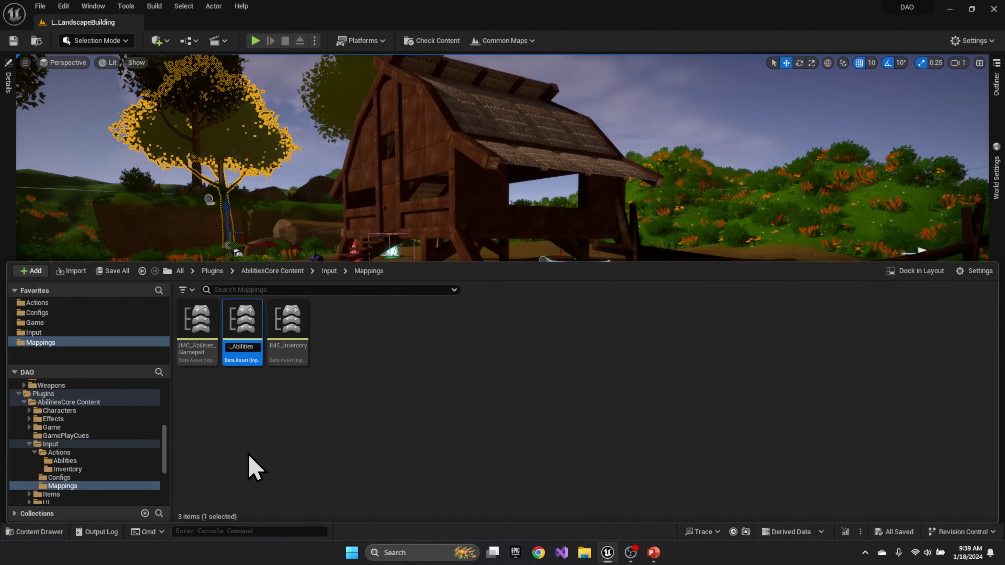
{"action": "key", "text": "Return"}
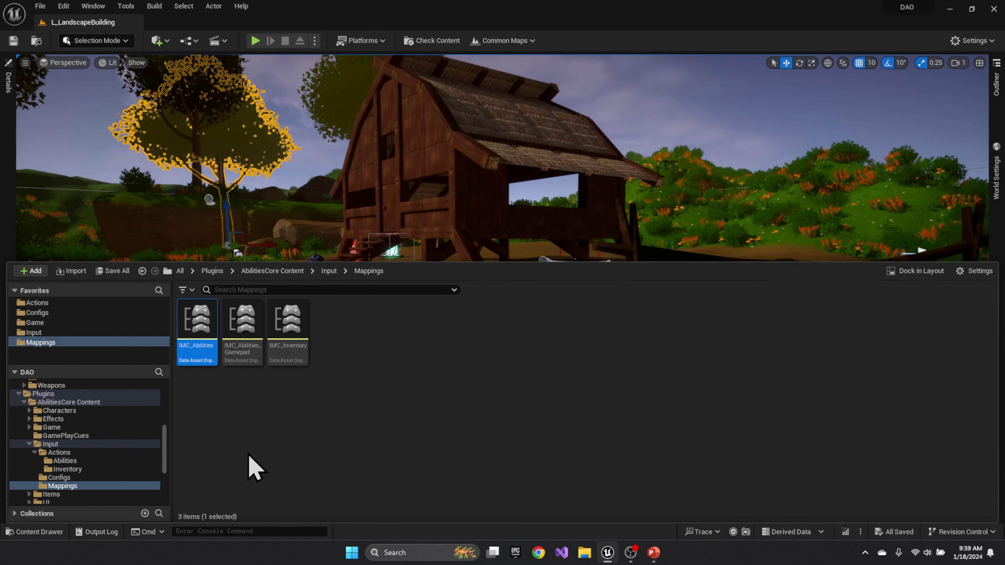
Open IMC_Abilities and replace IA_Ability_Slot01's empty None binding with a new key mapping
{"action": "double_click", "coordinate": [197, 316]}
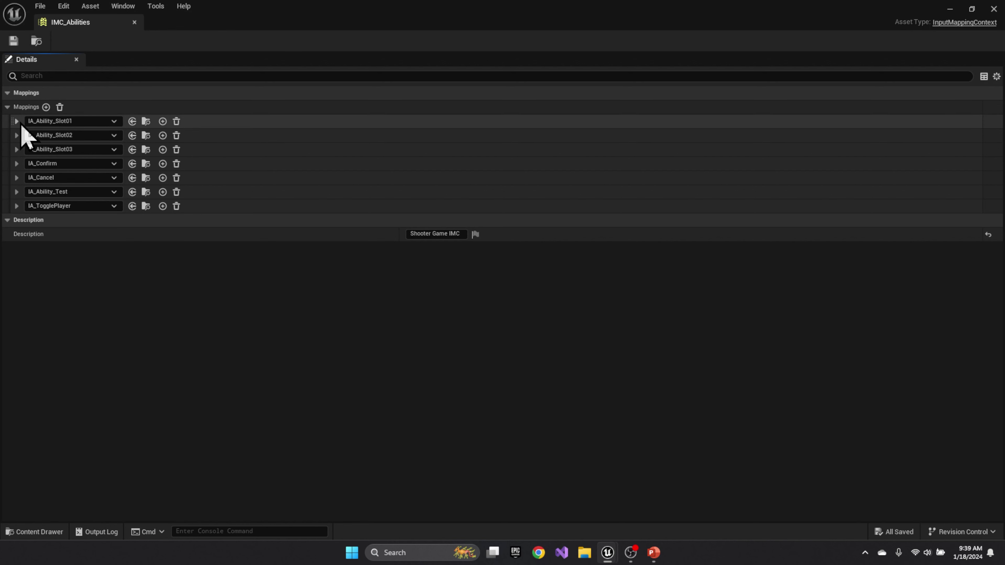
{"action": "left_click", "coordinate": [17, 122]}
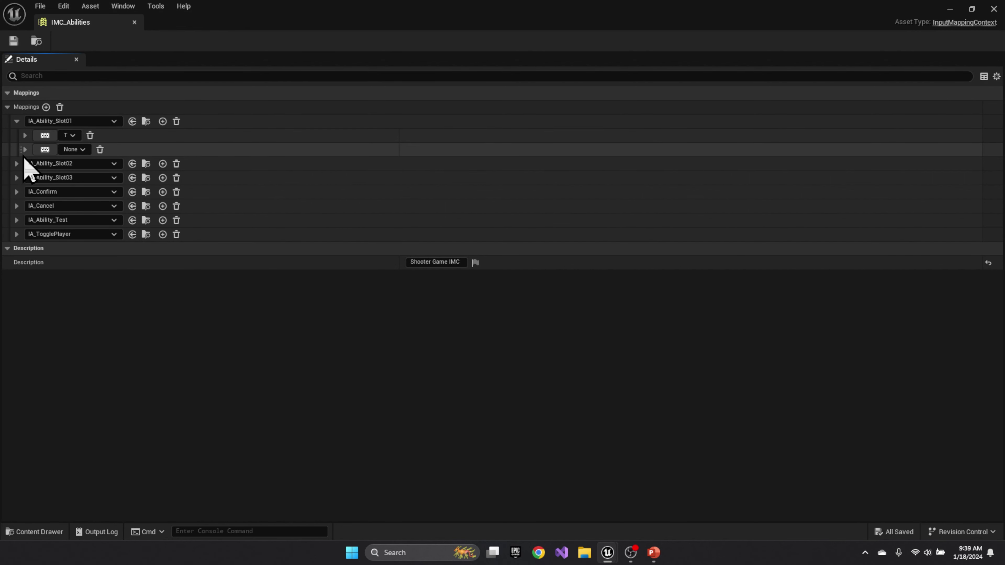
{"action": "left_click", "coordinate": [100, 150]}
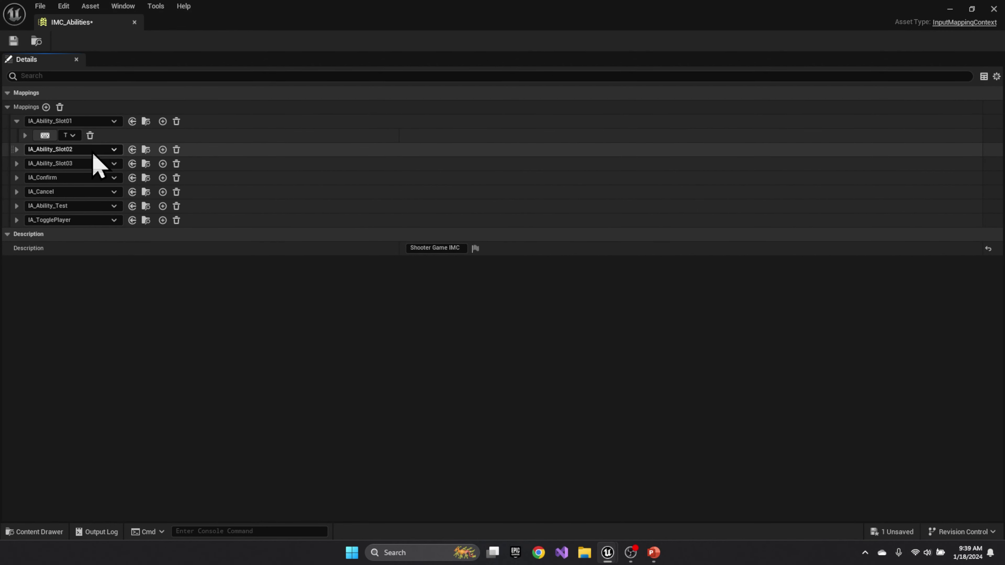
{"action": "left_click", "coordinate": [162, 122]}
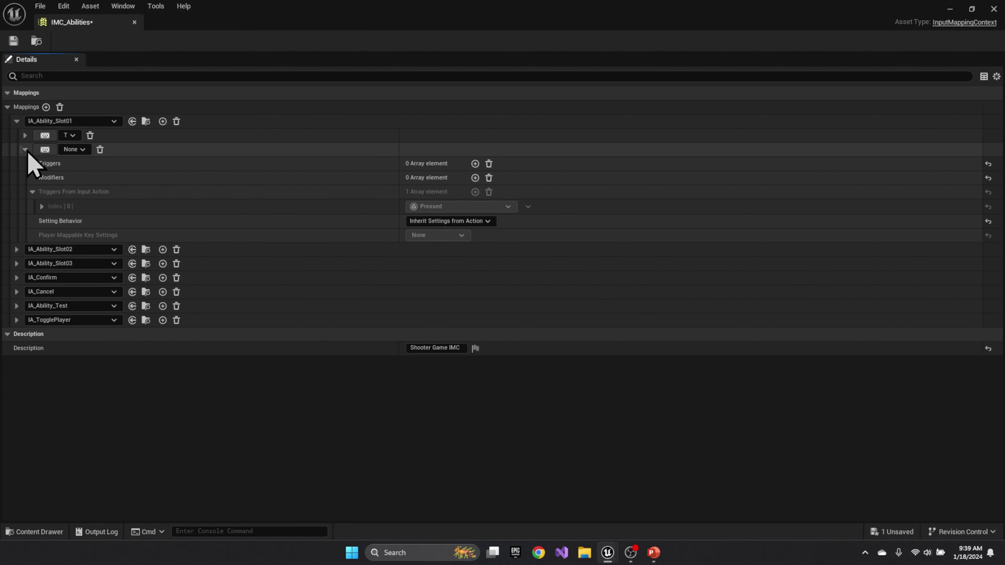
Bind the new mapping to Gamepad D-pad Up with Setting Behavior set to Ignore Settings
{"action": "left_click", "coordinate": [77, 151]}
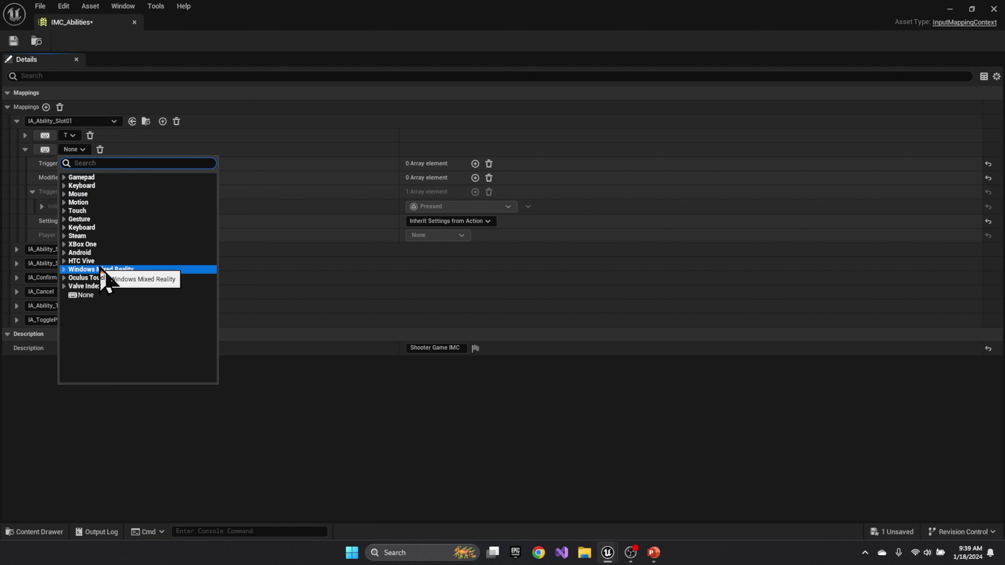
{"action": "left_click", "coordinate": [94, 178]}
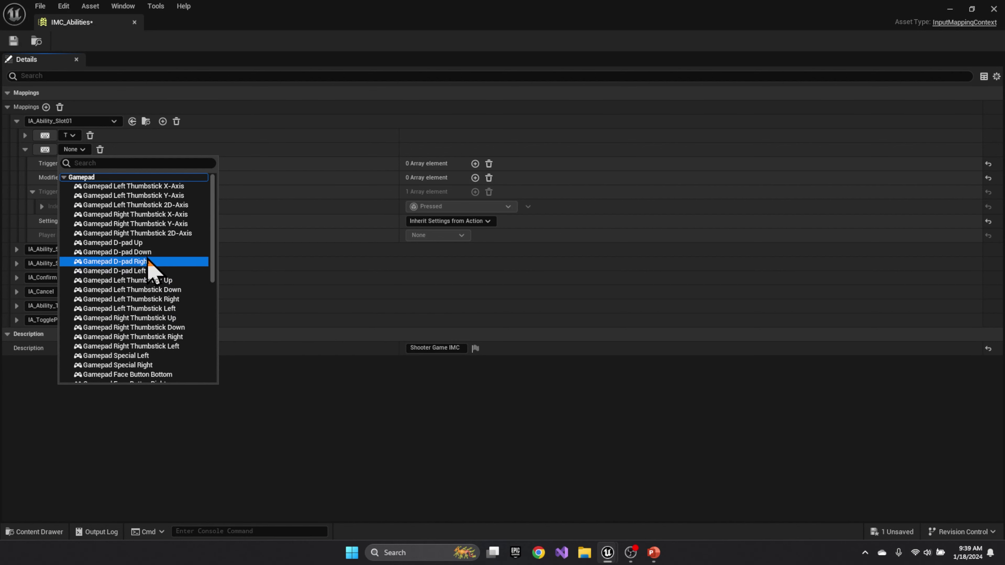
{"action": "left_click", "coordinate": [146, 242]}
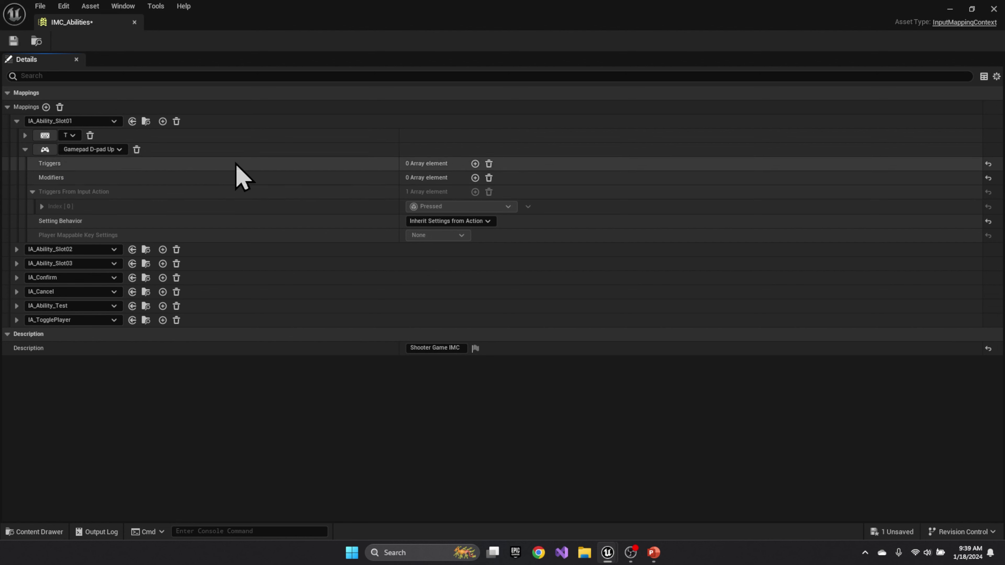
{"action": "left_click", "coordinate": [455, 222]}
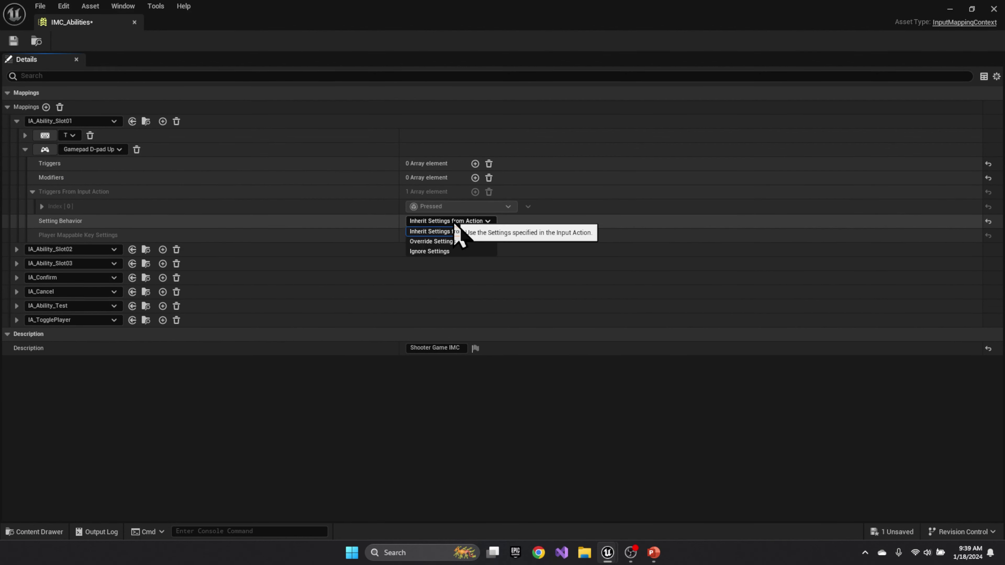
{"action": "left_click", "coordinate": [445, 252]}
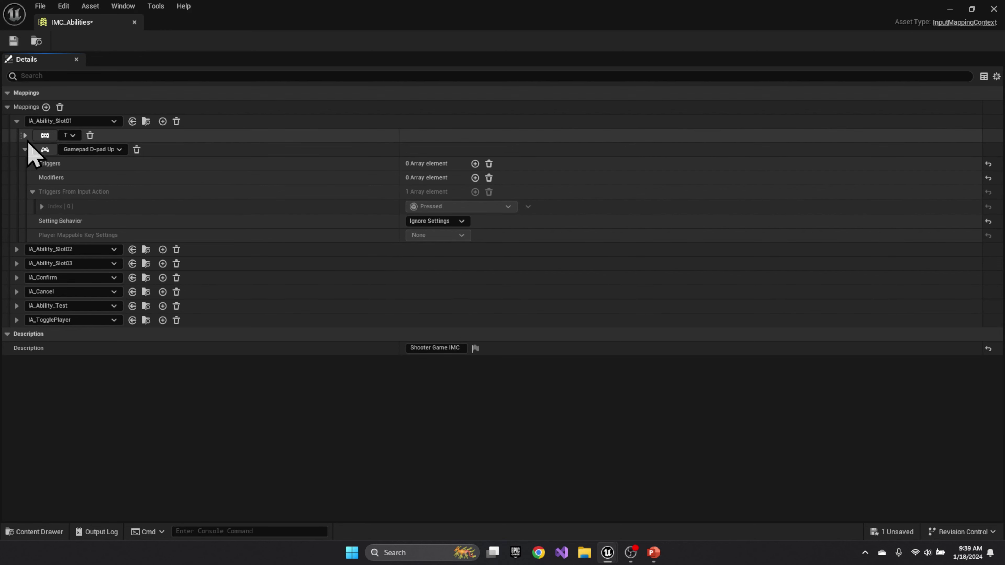
Set the Display Category of the T and Y ability key mappings to Abilities
{"action": "left_click", "coordinate": [25, 135]}
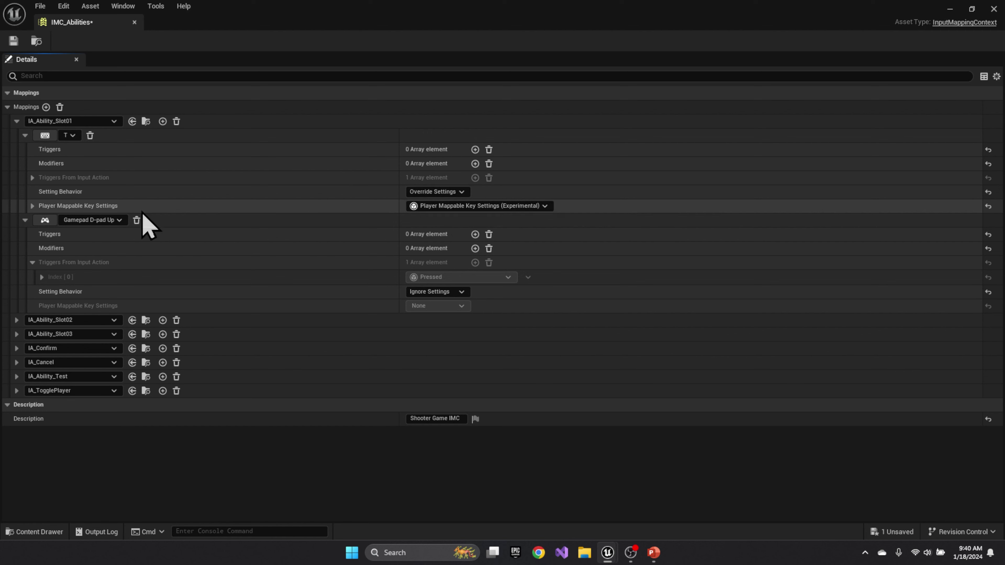
{"action": "left_click", "coordinate": [32, 206]}
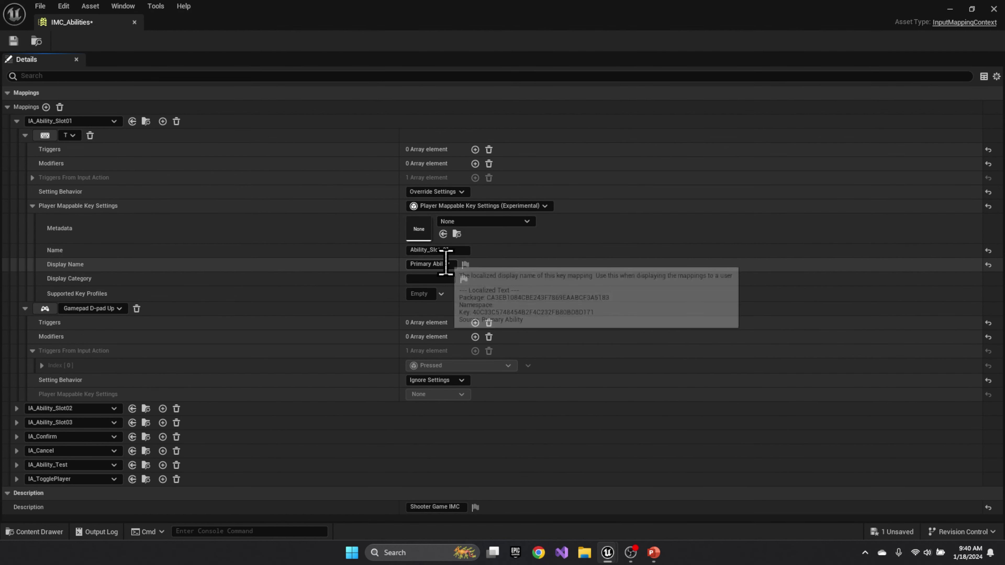
{"action": "left_click", "coordinate": [437, 279]}
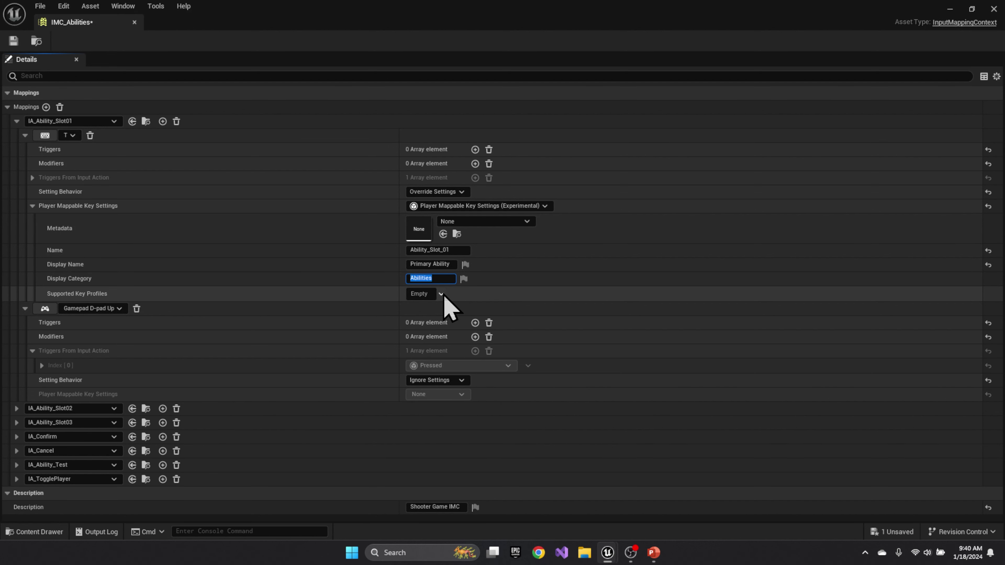
{"action": "left_click", "coordinate": [17, 408]}
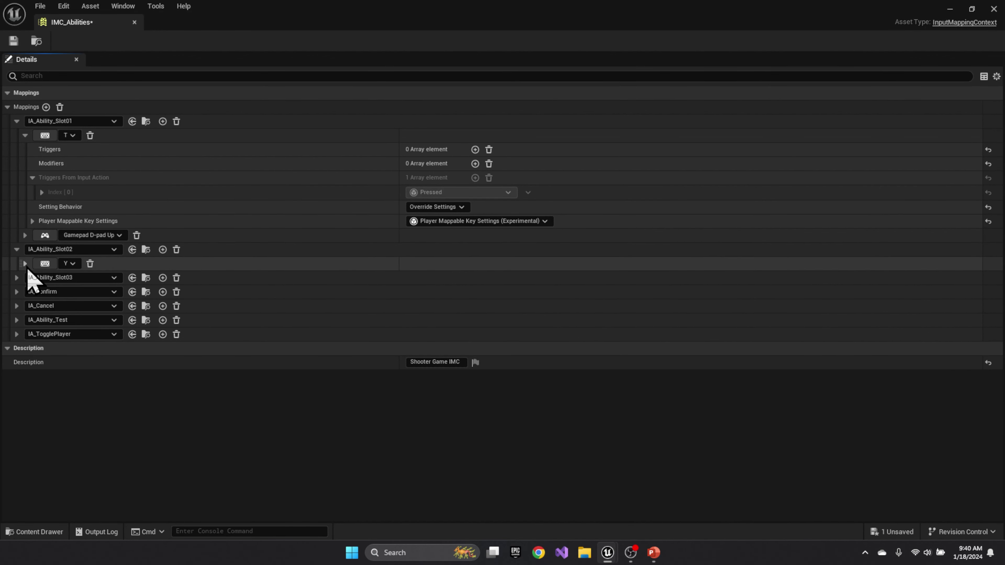
{"action": "left_click", "coordinate": [25, 264]}
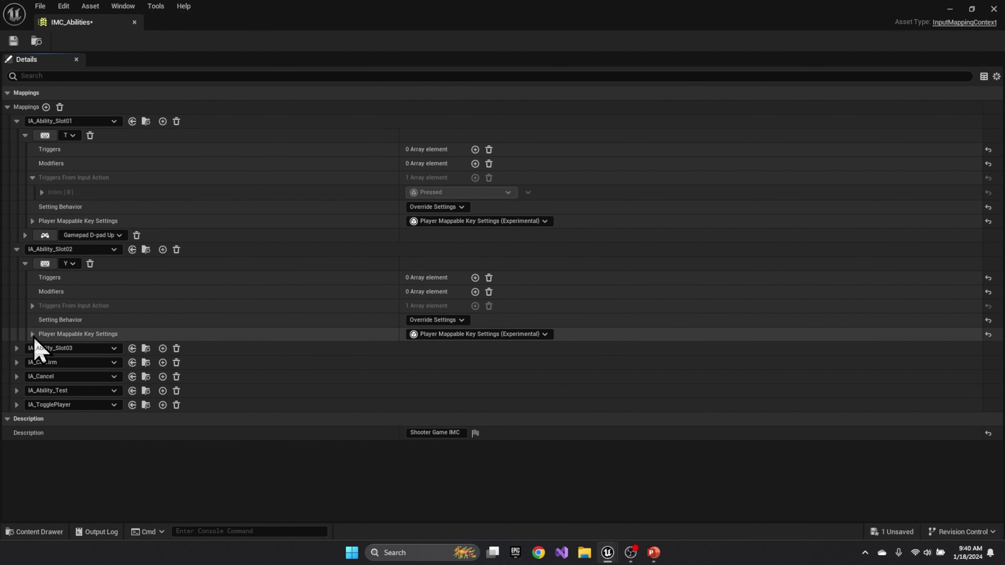
{"action": "left_click", "coordinate": [32, 334]}
{"action": "left_click", "coordinate": [431, 407]}
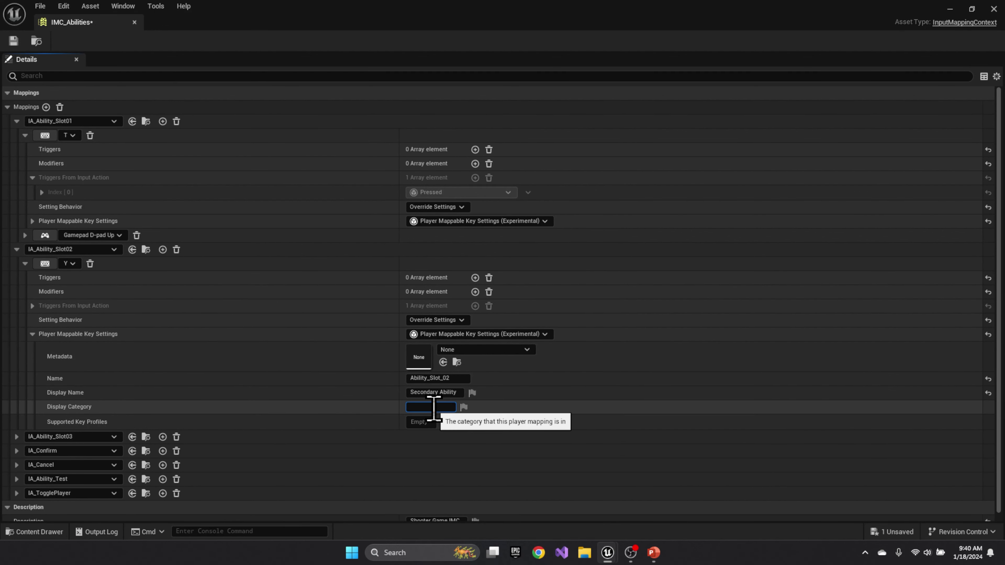
{"action": "type", "text": "Abilities"}
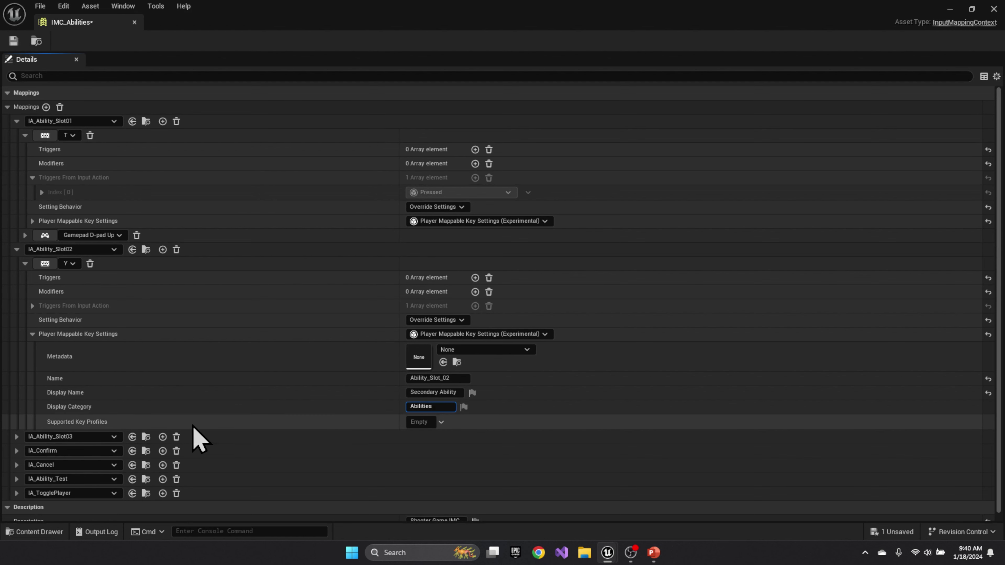
Set the U key mapping's Display Category under IA_Ability_Slot03 to Abilities
{"action": "left_click", "coordinate": [16, 438]}
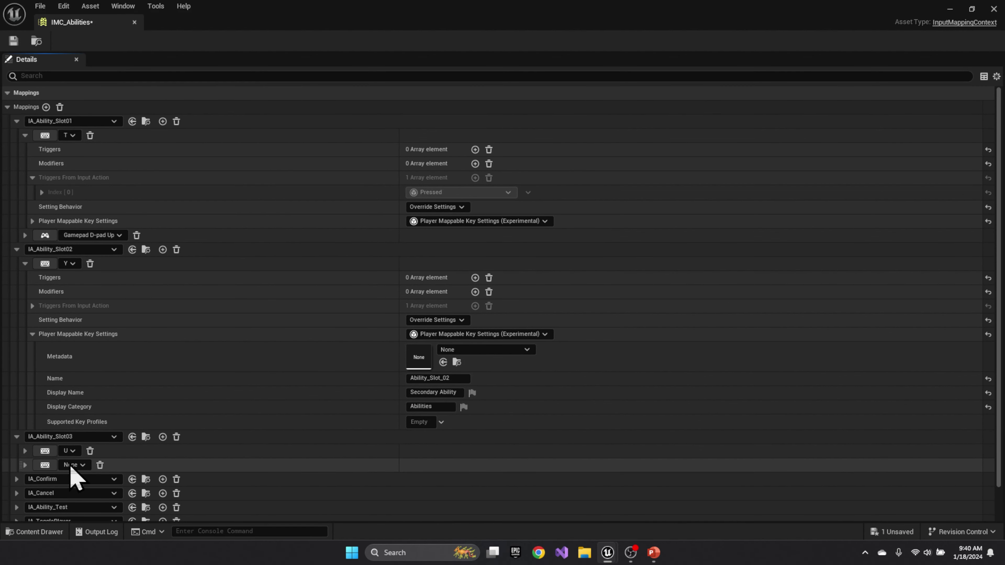
{"action": "left_click", "coordinate": [25, 452]}
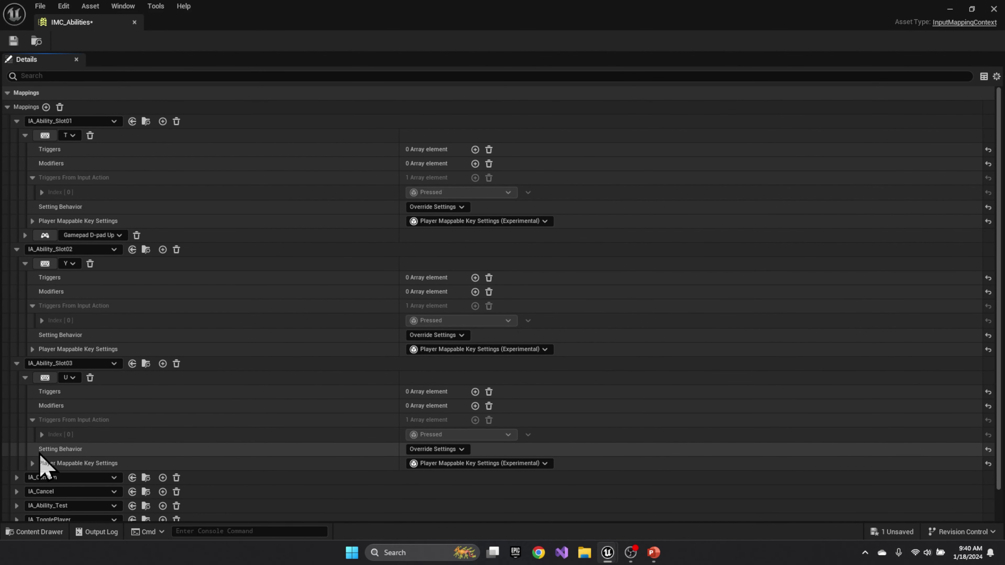
{"action": "left_click", "coordinate": [32, 464]}
{"action": "scroll", "coordinate": [279, 443], "scroll_direction": "down", "scroll_amount": 2}
{"action": "left_click", "coordinate": [430, 469]}
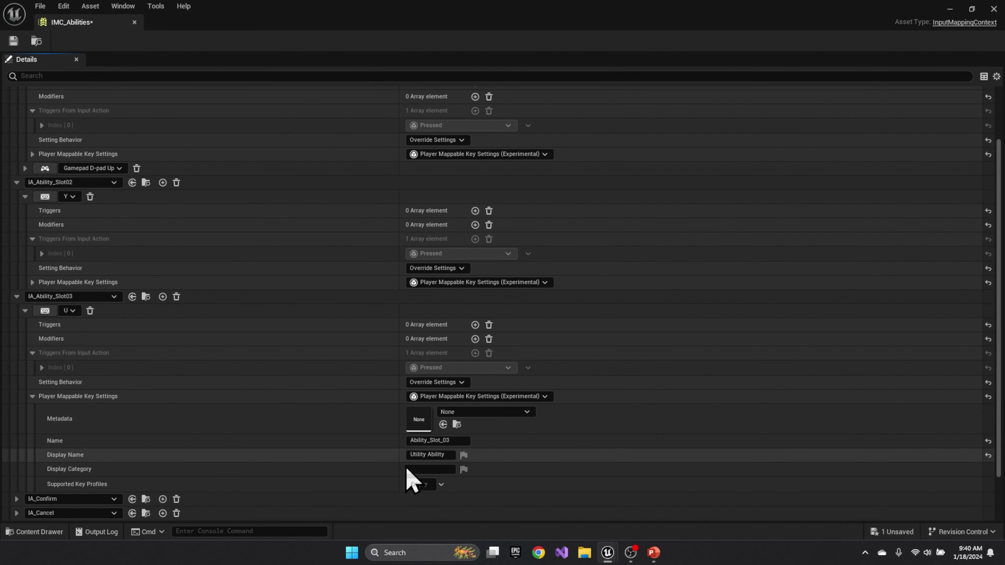
{"action": "type", "text": "Abilities"}
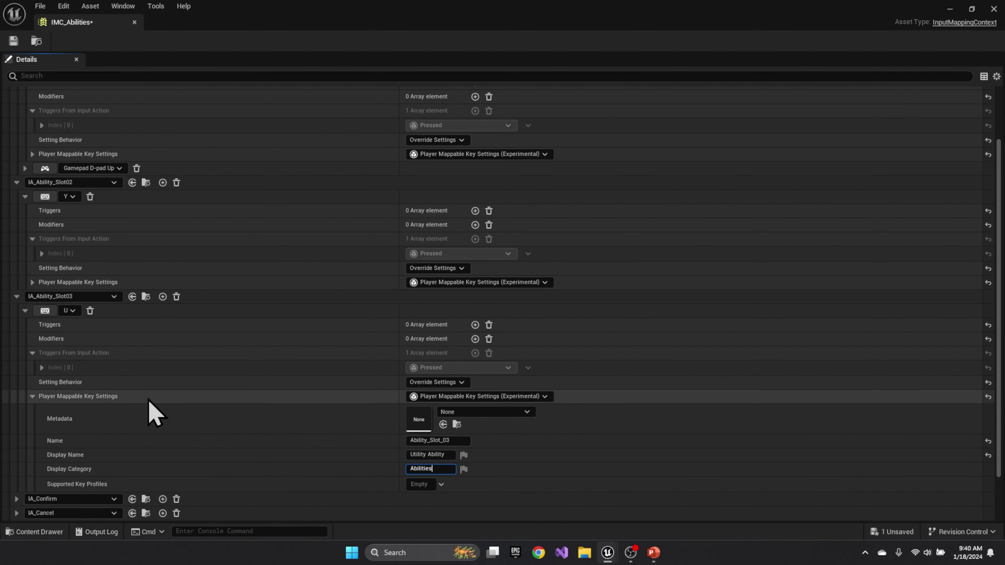
{"action": "scroll", "coordinate": [150, 412], "scroll_direction": "down", "scroll_amount": 2}
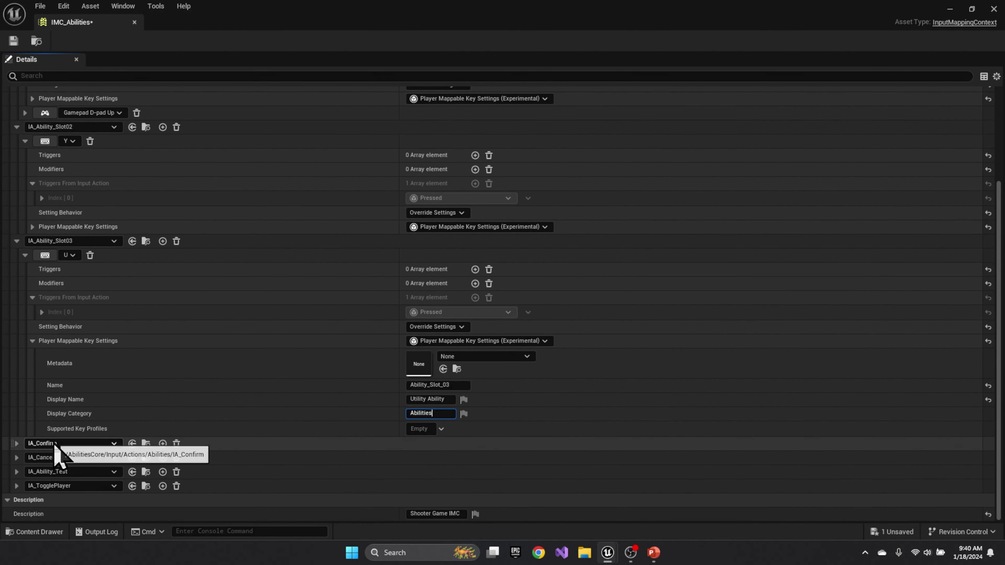
{"action": "scroll", "coordinate": [191, 254], "scroll_direction": "up", "scroll_amount": 3}
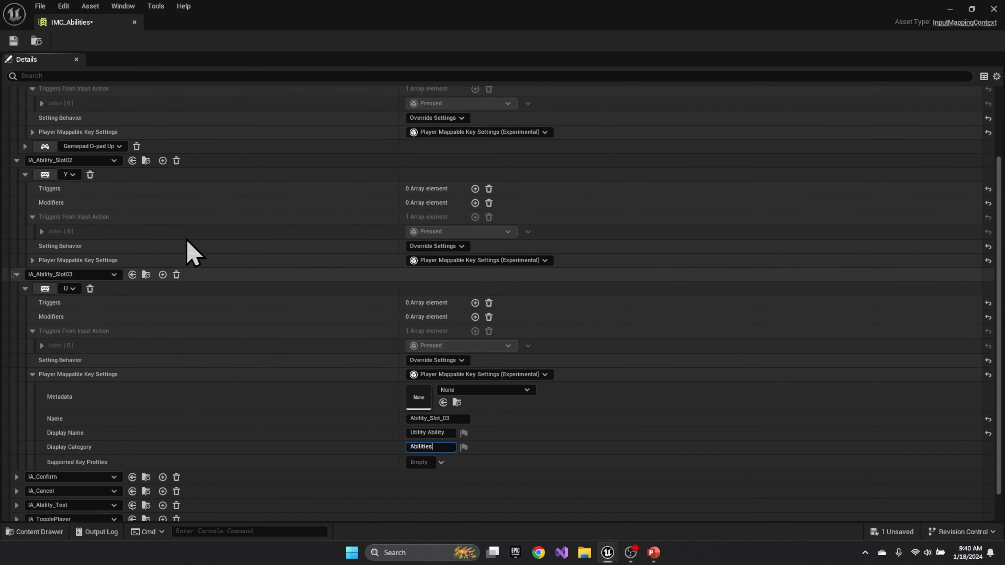
{"action": "scroll", "coordinate": [344, 202], "scroll_direction": "up", "scroll_amount": 2}
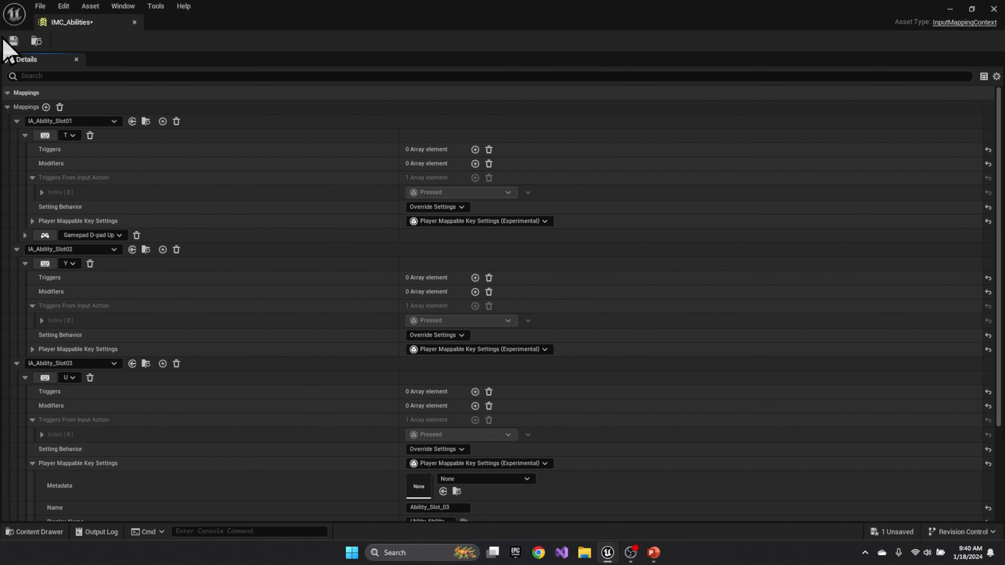
Save and close IMC_Abilities, then browse to the AbilitiesCore Game folder
{"action": "left_click", "coordinate": [13, 41]}
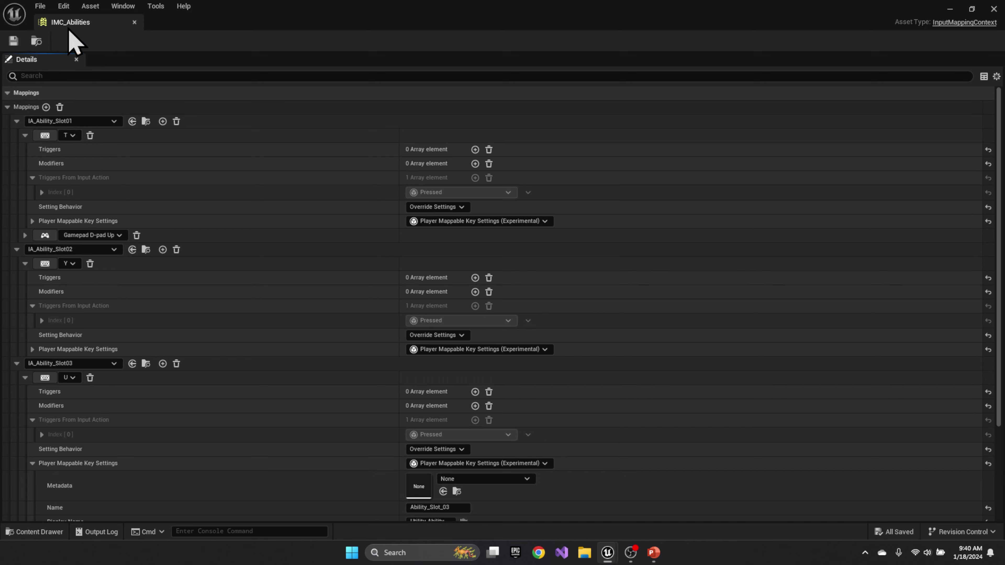
{"action": "left_click", "coordinate": [135, 22]}
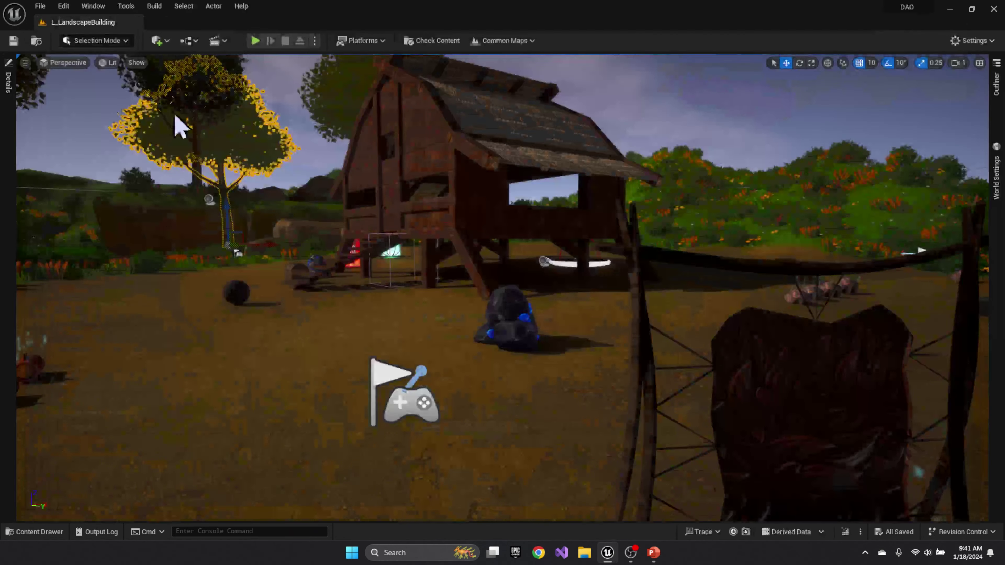
{"action": "left_click", "coordinate": [45, 533]}
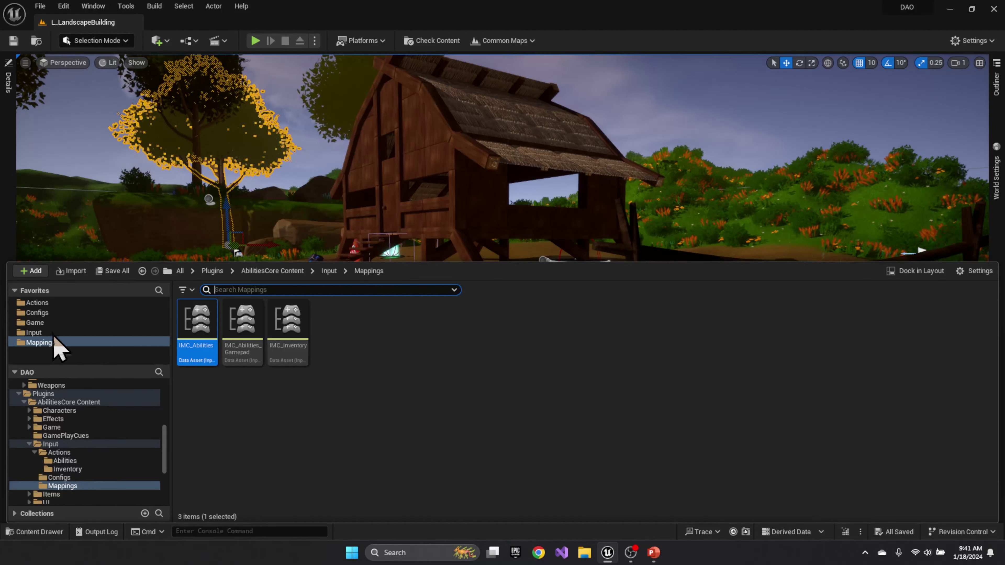
{"action": "left_click", "coordinate": [39, 323]}
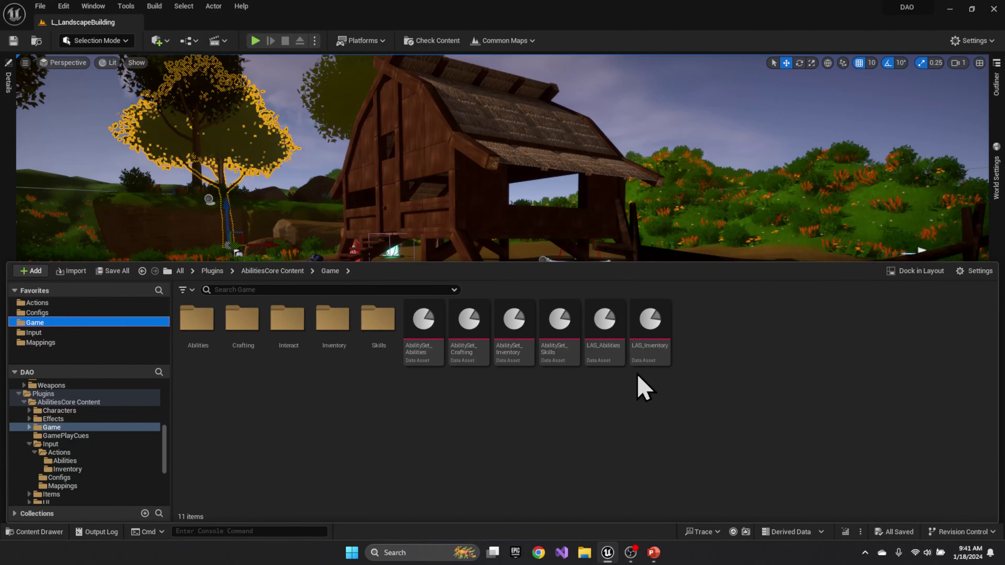
Open LAS_Abilities and delete the old first entry, Actions Index [0]
{"action": "double_click", "coordinate": [606, 351]}
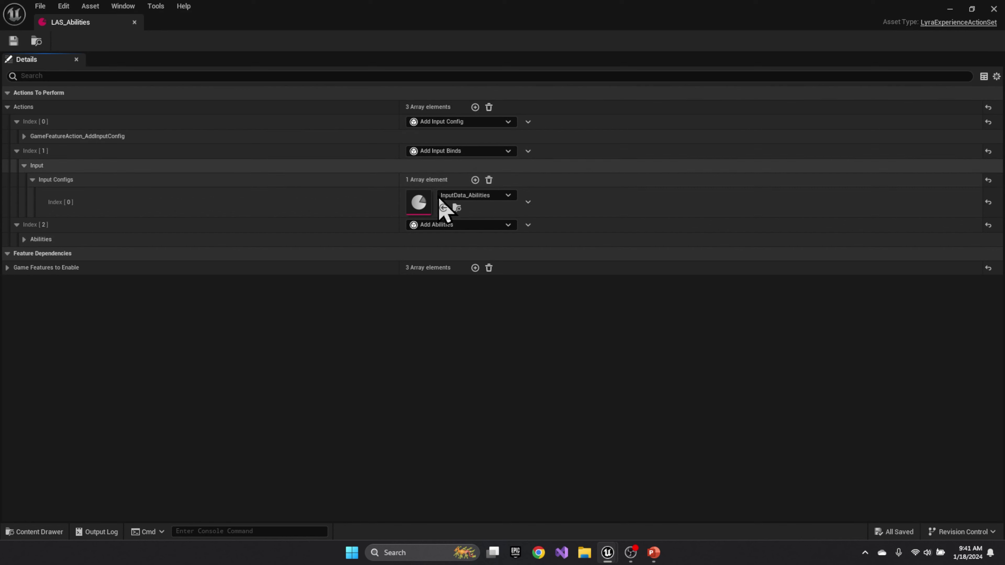
{"action": "left_click", "coordinate": [24, 136]}
{"action": "left_click", "coordinate": [32, 150]}
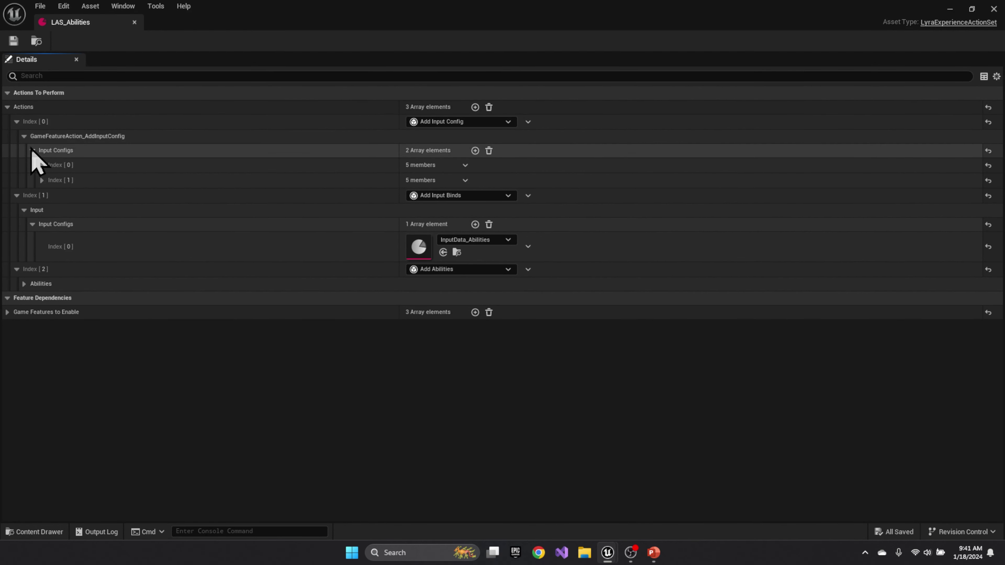
{"action": "left_click", "coordinate": [41, 166]}
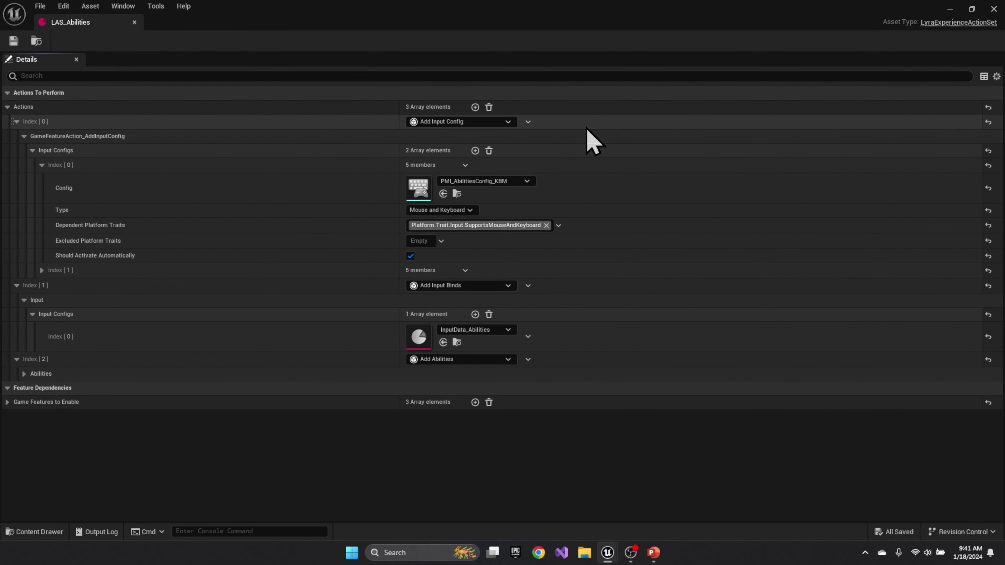
{"action": "left_click", "coordinate": [527, 122]}
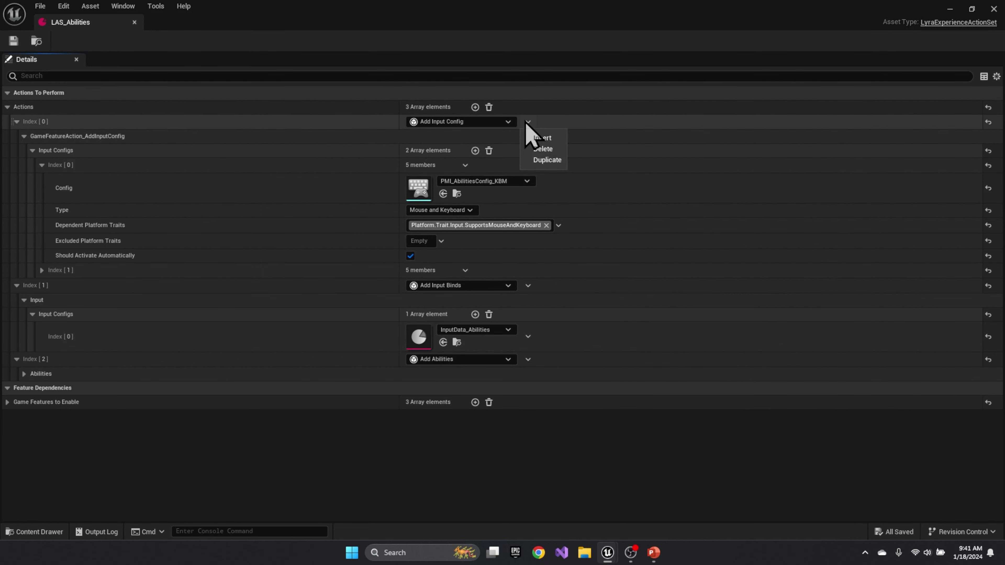
{"action": "left_click", "coordinate": [543, 149]}
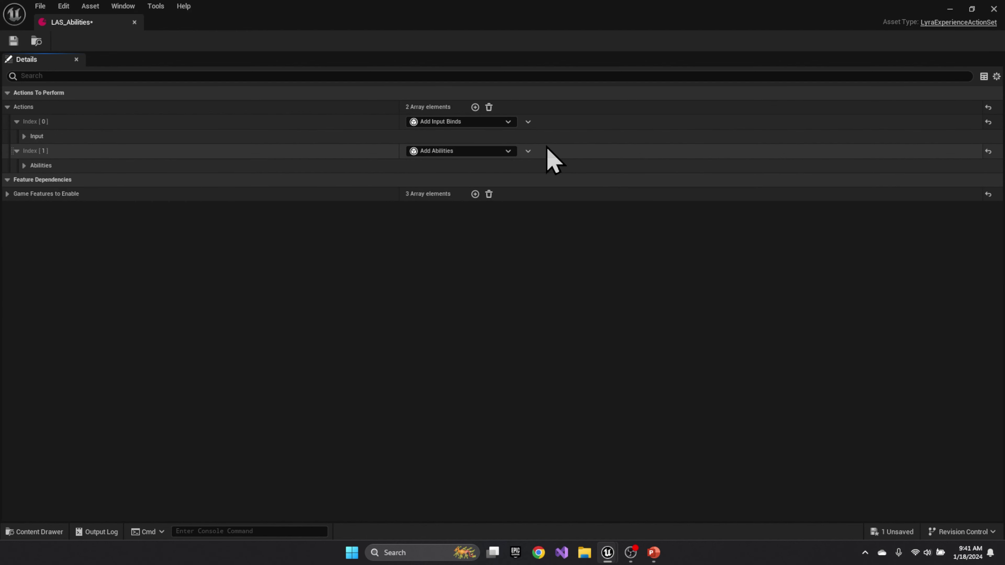
Add an Add Input Mapping action whose Input Mappings entry uses IMC_Abilities
{"action": "left_click", "coordinate": [475, 107]}
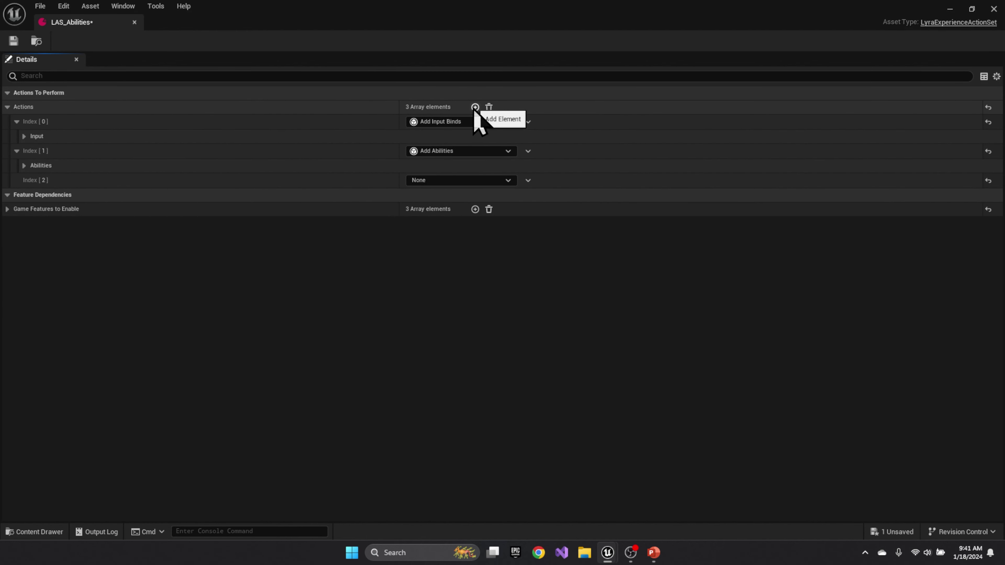
{"action": "left_click", "coordinate": [501, 181]}
{"action": "left_click", "coordinate": [470, 325]}
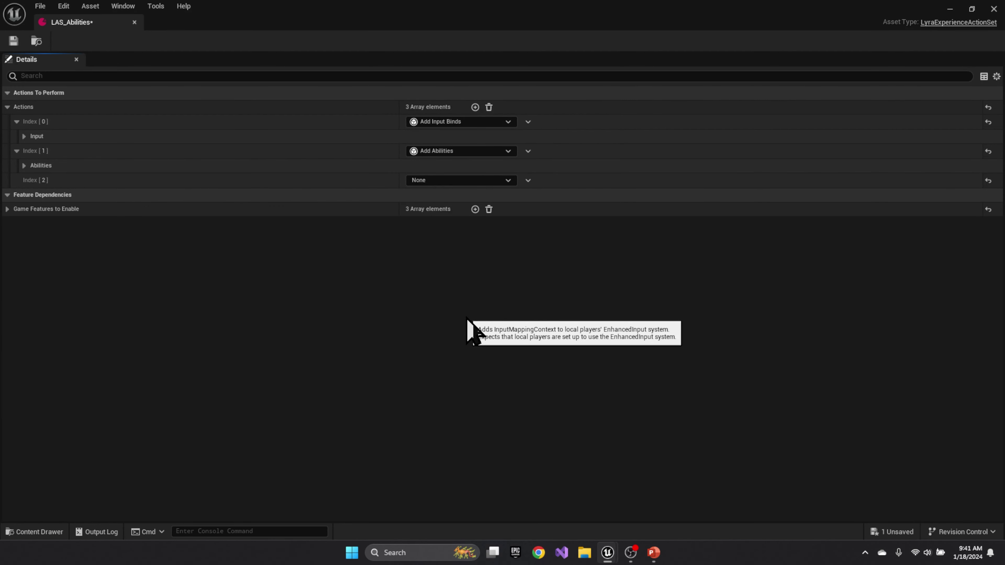
{"action": "left_click", "coordinate": [17, 180]}
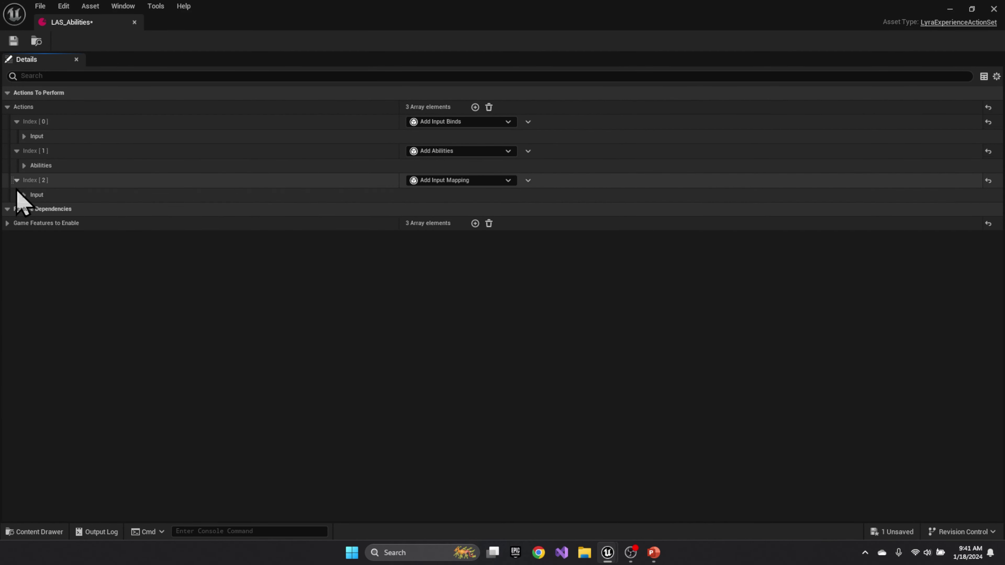
{"action": "left_click", "coordinate": [24, 195]}
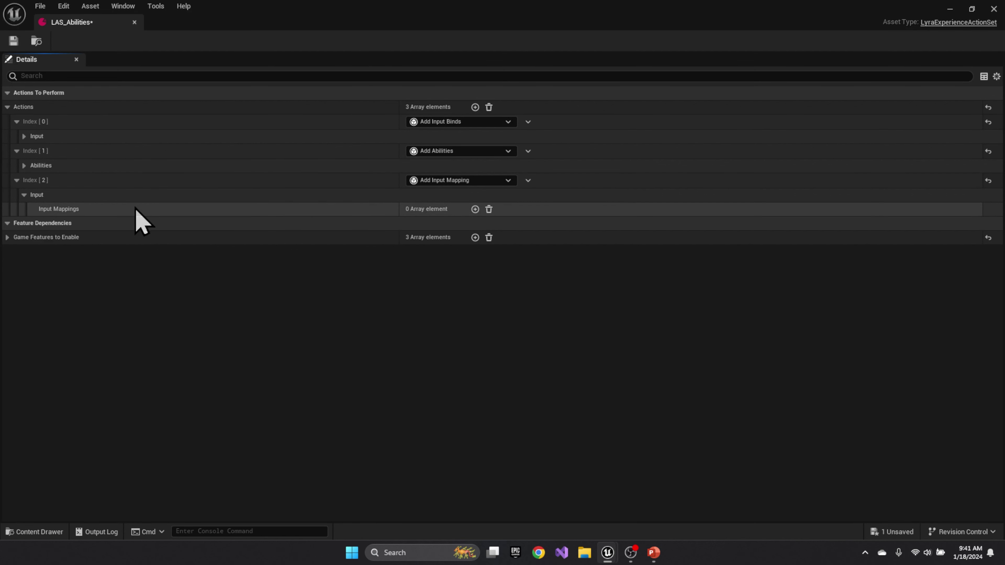
{"action": "left_click", "coordinate": [475, 209]}
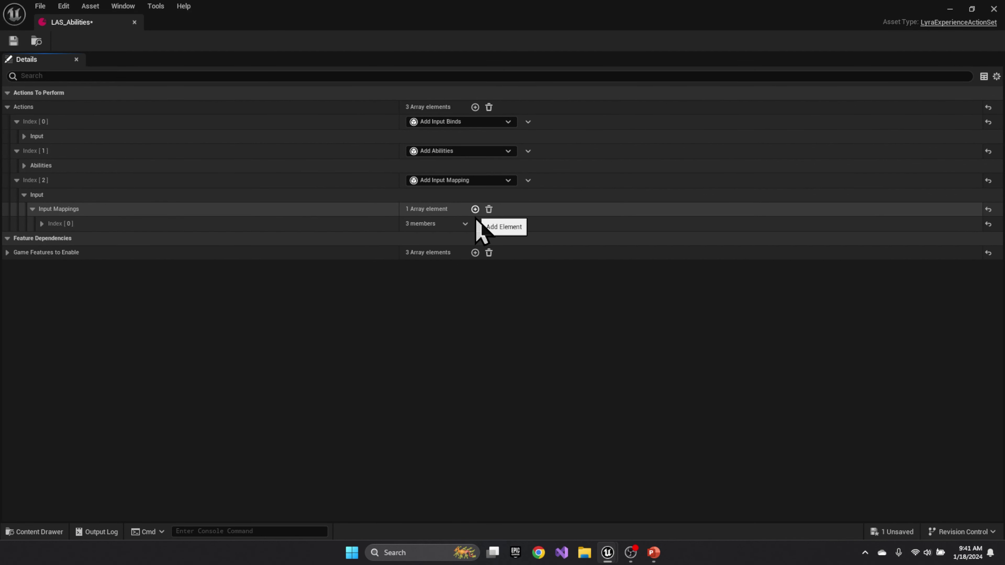
{"action": "left_click", "coordinate": [42, 224]}
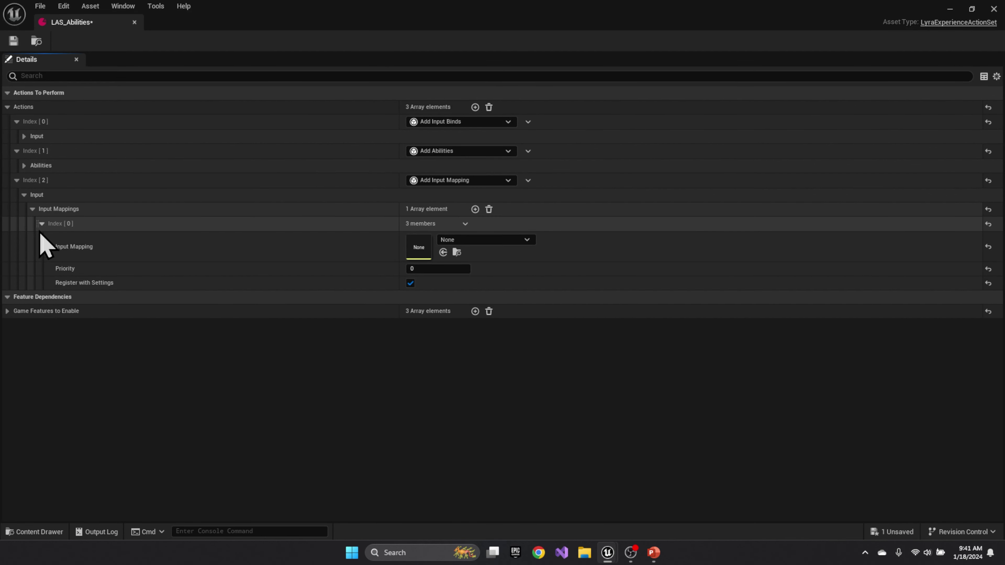
{"action": "left_click", "coordinate": [506, 240]}
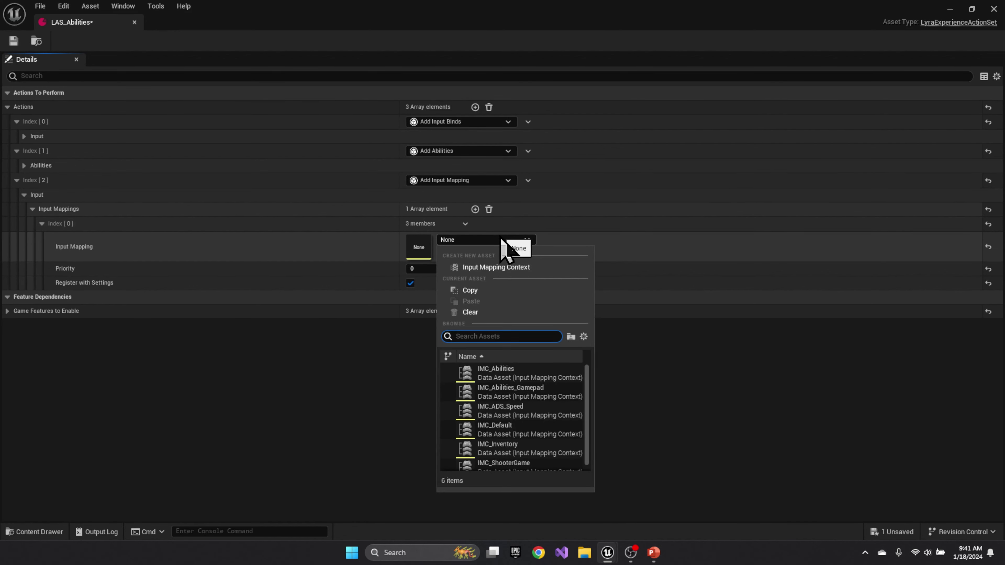
{"action": "left_click", "coordinate": [509, 374]}
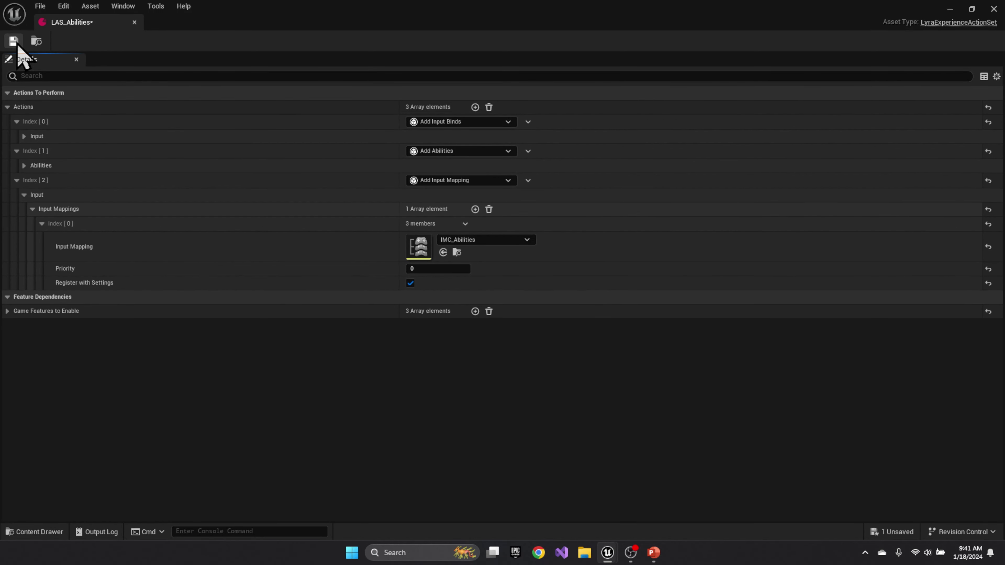
Force delete PMI_AbilitiesConfig_KBM and PMI_AbilitiesConfig_Gamepad from the input Configs folder
{"action": "left_click", "coordinate": [134, 22]}
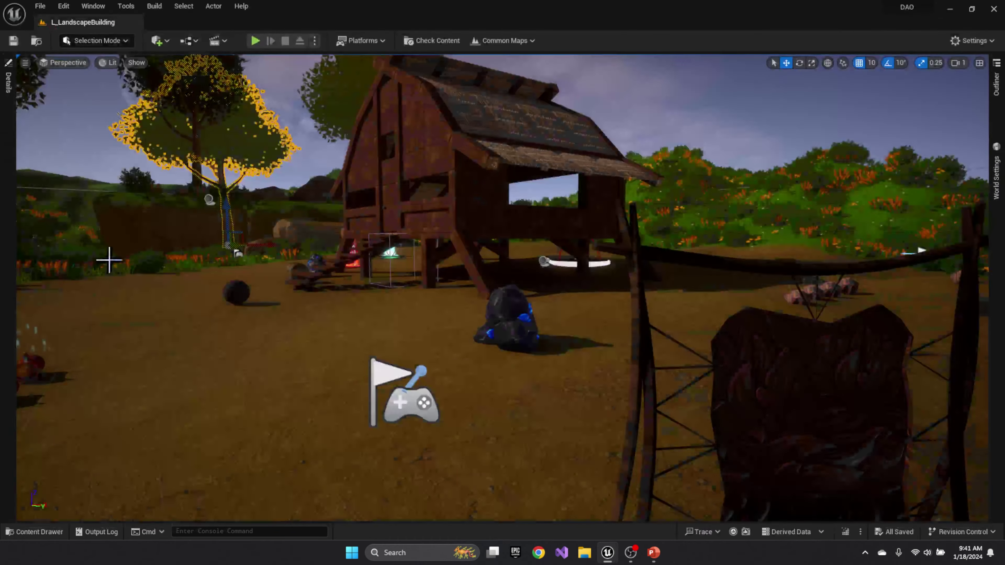
{"action": "left_click", "coordinate": [56, 531]}
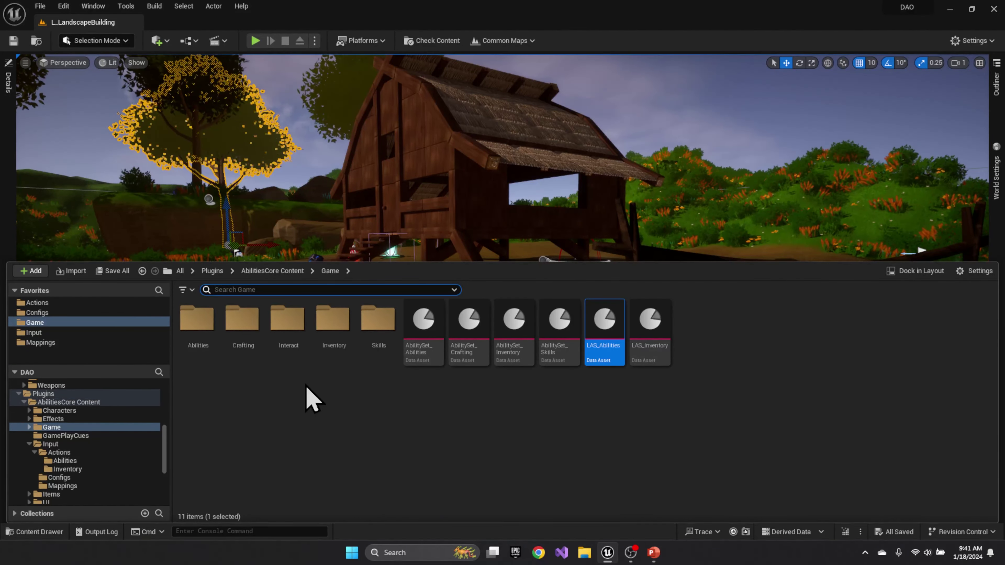
{"action": "left_click", "coordinate": [31, 313]}
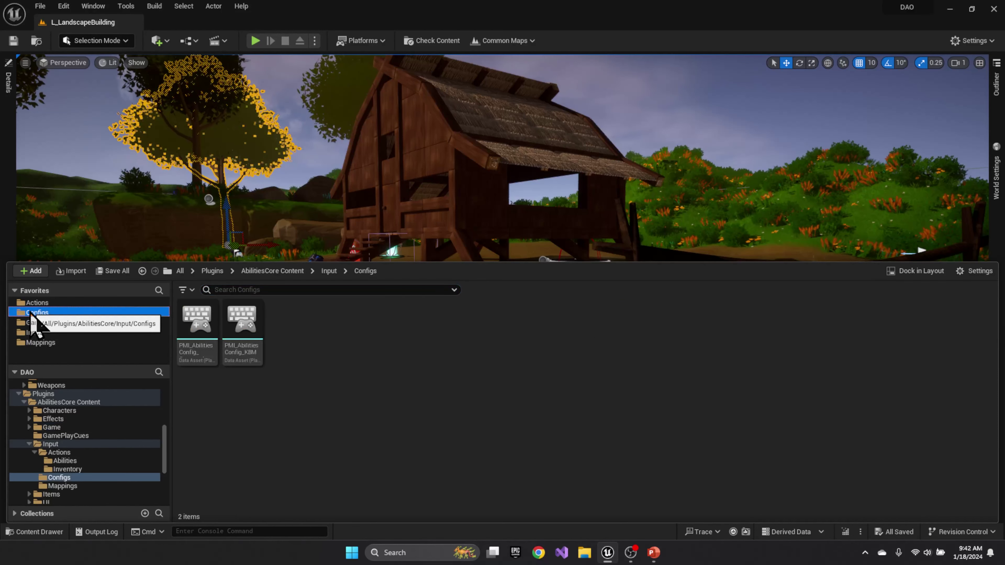
{"action": "left_click", "coordinate": [241, 353]}
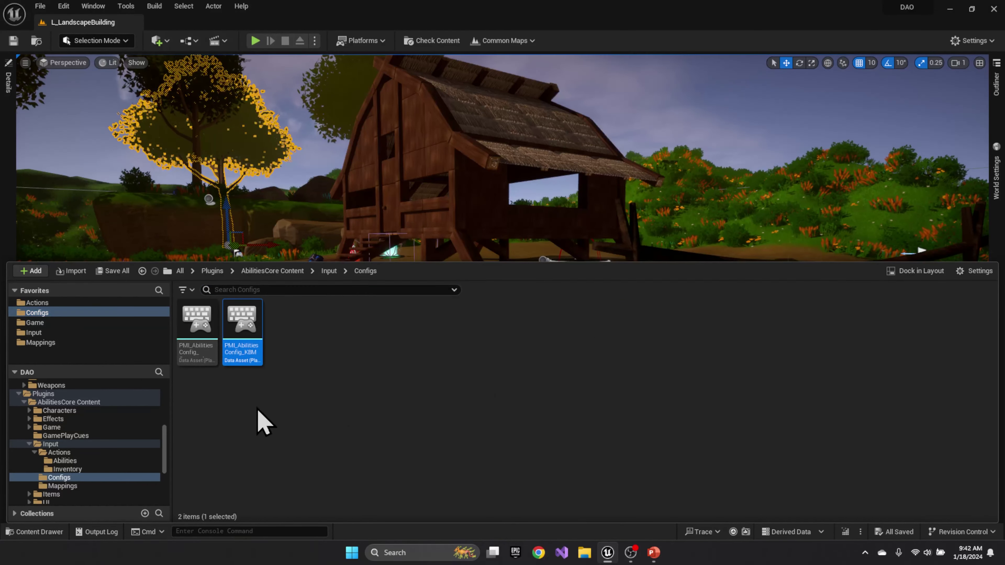
{"action": "key", "text": "Delete"}
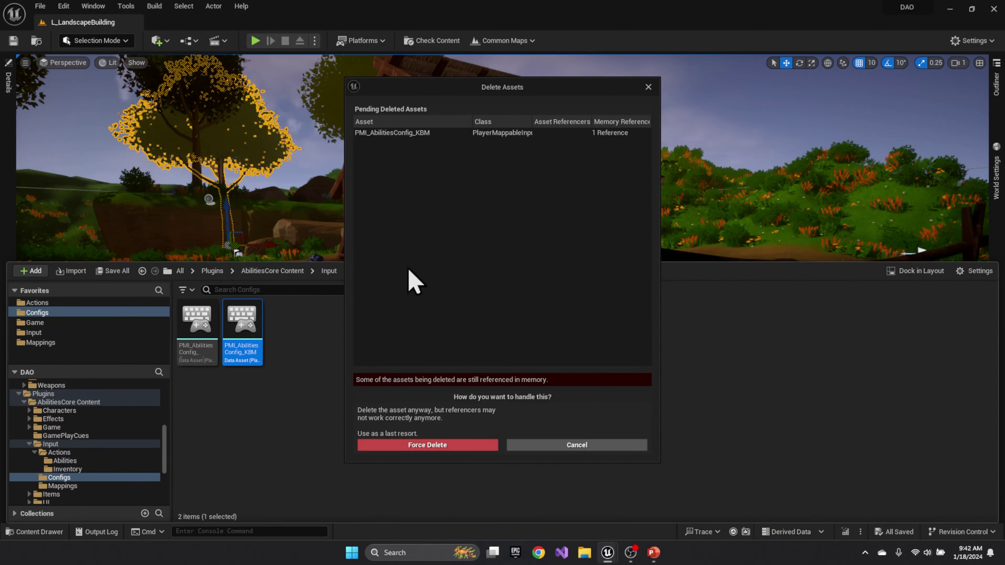
{"action": "left_click", "coordinate": [459, 447]}
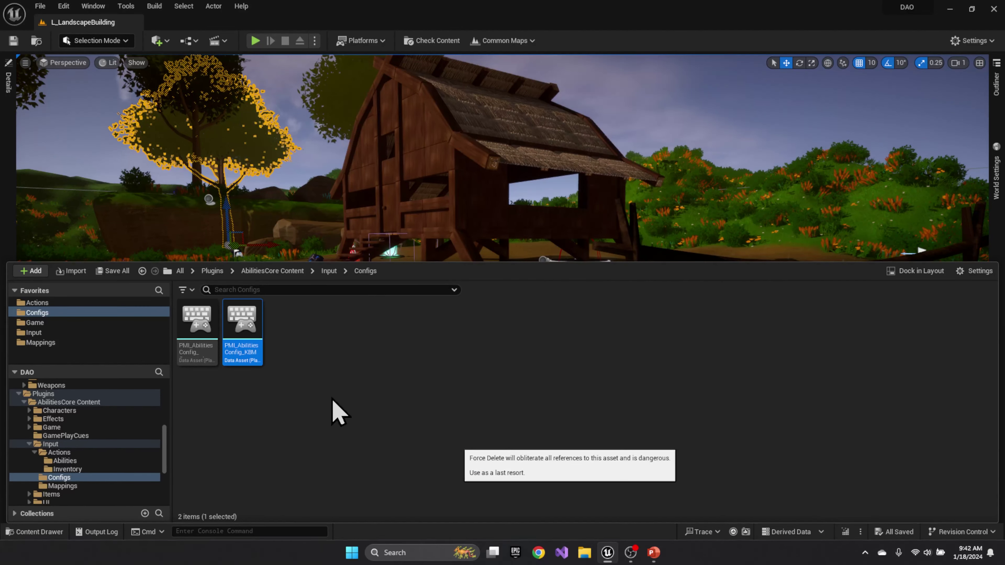
{"action": "left_click", "coordinate": [210, 335]}
{"action": "key", "text": "Delete"}
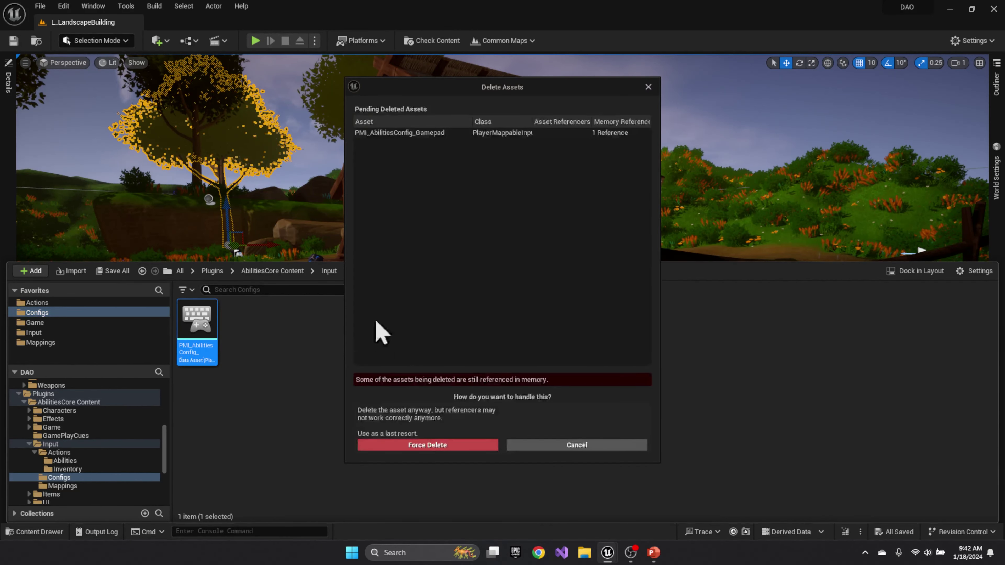
{"action": "left_click", "coordinate": [437, 445]}
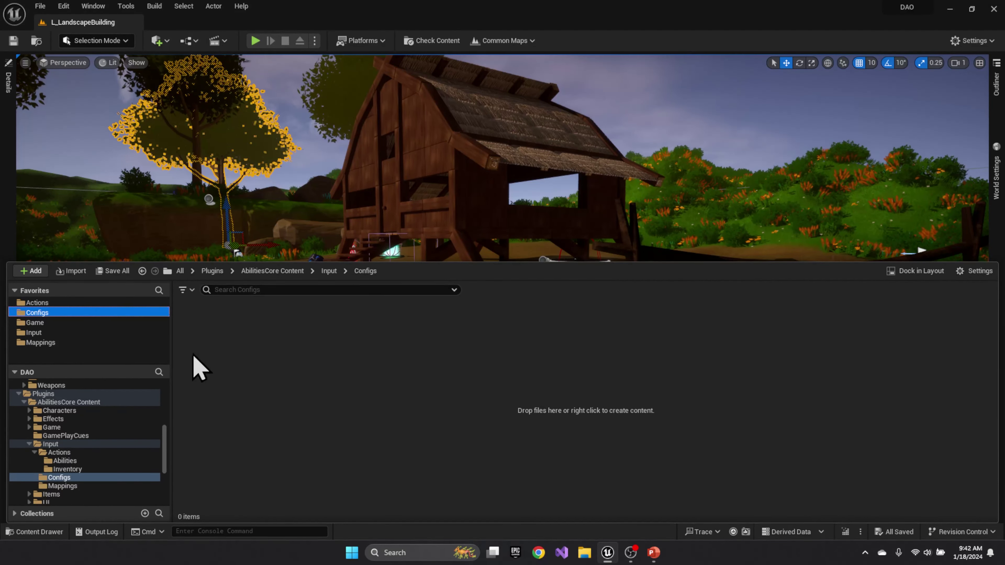
Delete the IMC_Abilities_Gamepad mapping context from the input Mappings folder
{"action": "left_click", "coordinate": [41, 343]}
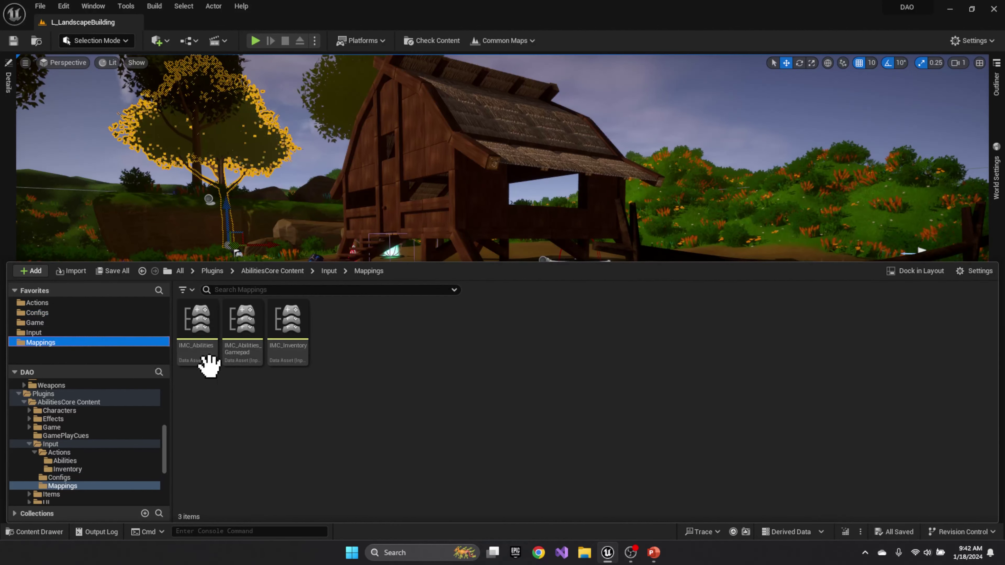
{"action": "left_click", "coordinate": [242, 356]}
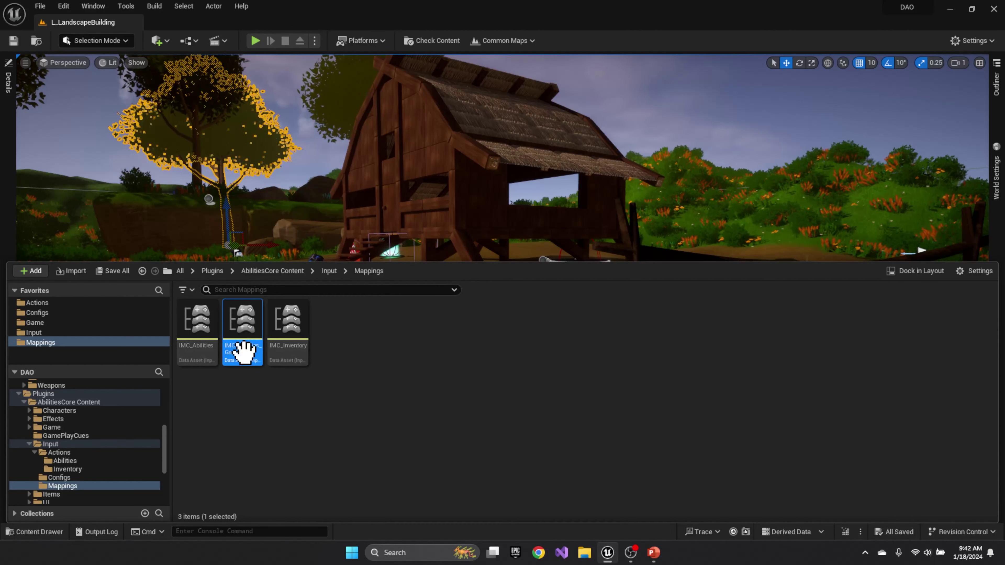
{"action": "key", "text": "Delete"}
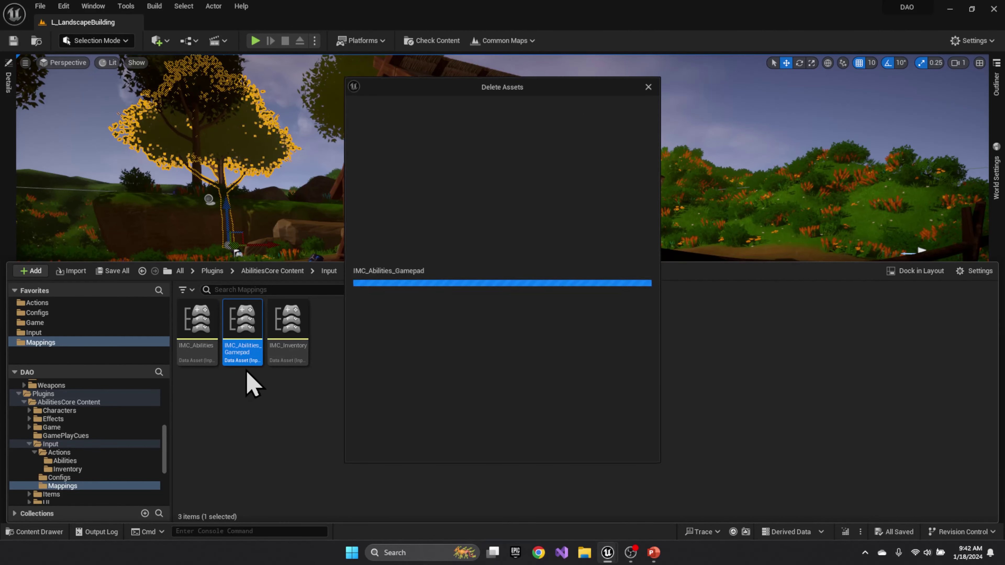
{"action": "left_click", "coordinate": [442, 445]}
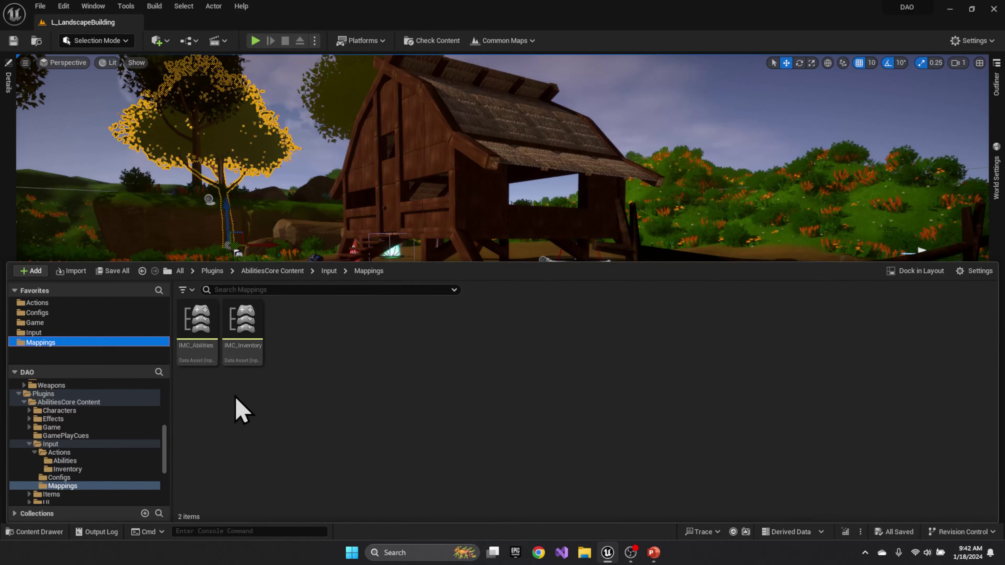
Play the level and view the Mouse & Keyboard options down to the Abilities bindings T, Y, U
{"action": "left_click", "coordinate": [253, 40]}
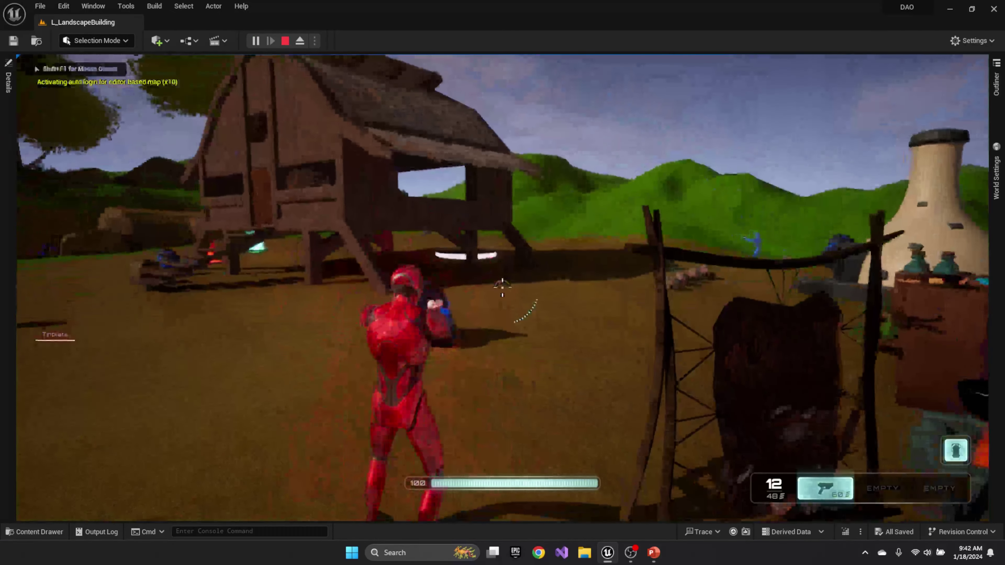
{"action": "key", "text": "Escape"}
{"action": "left_click", "coordinate": [510, 252]}
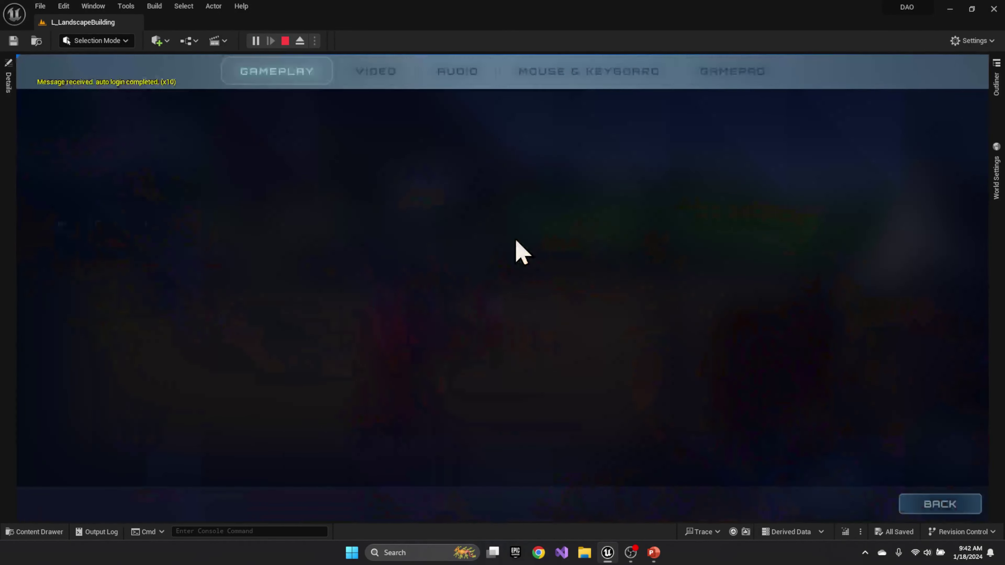
{"action": "left_click", "coordinate": [548, 78]}
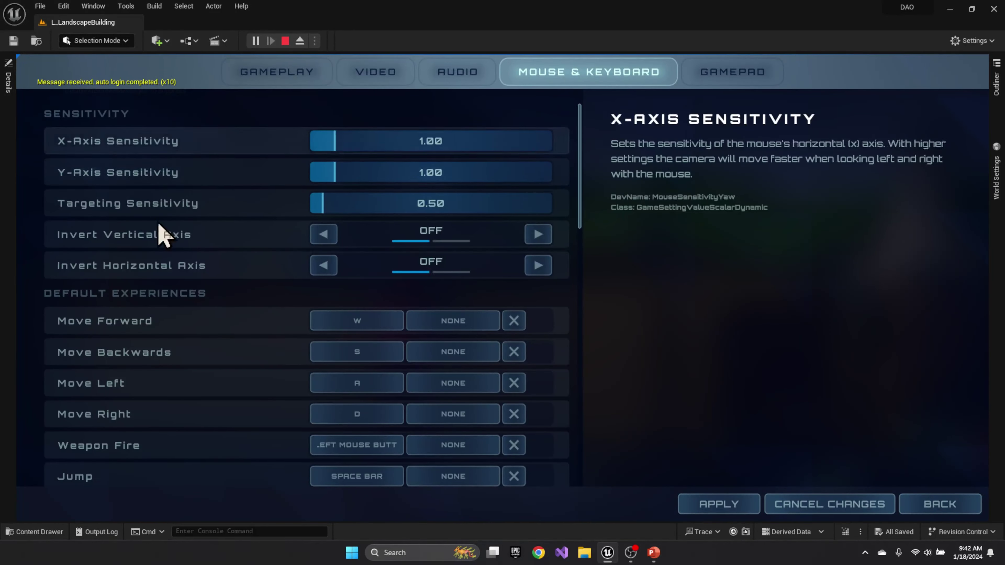
{"action": "scroll", "coordinate": [137, 305], "scroll_direction": "down", "scroll_amount": 5}
{"action": "scroll", "coordinate": [138, 305], "scroll_direction": "down", "scroll_amount": 15}
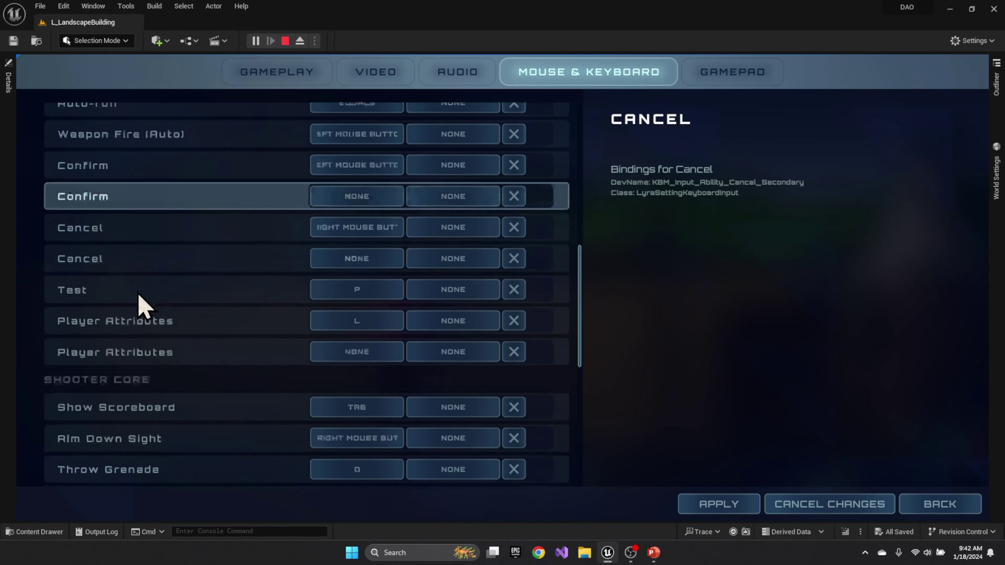
{"action": "scroll", "coordinate": [144, 305], "scroll_direction": "down", "scroll_amount": 2}
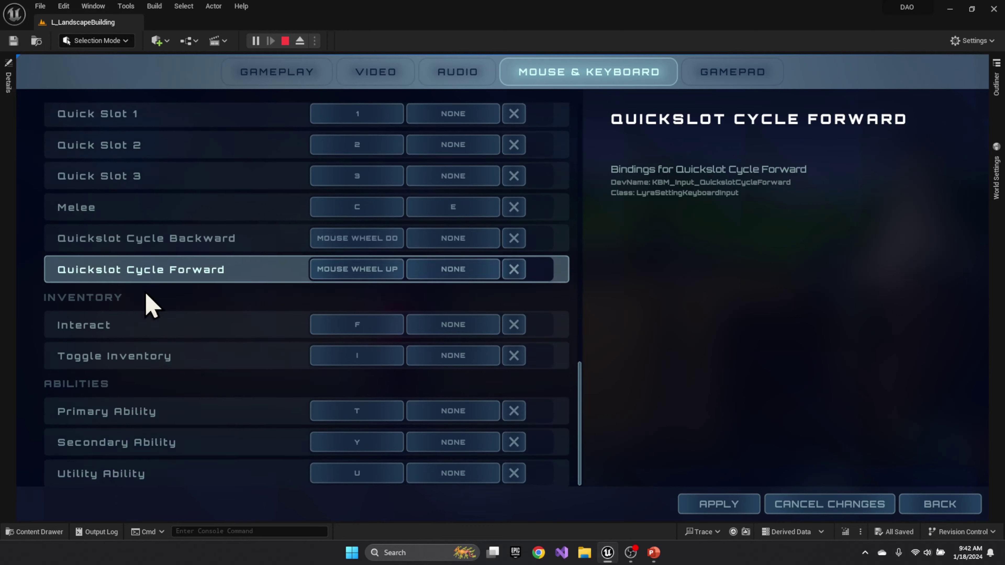